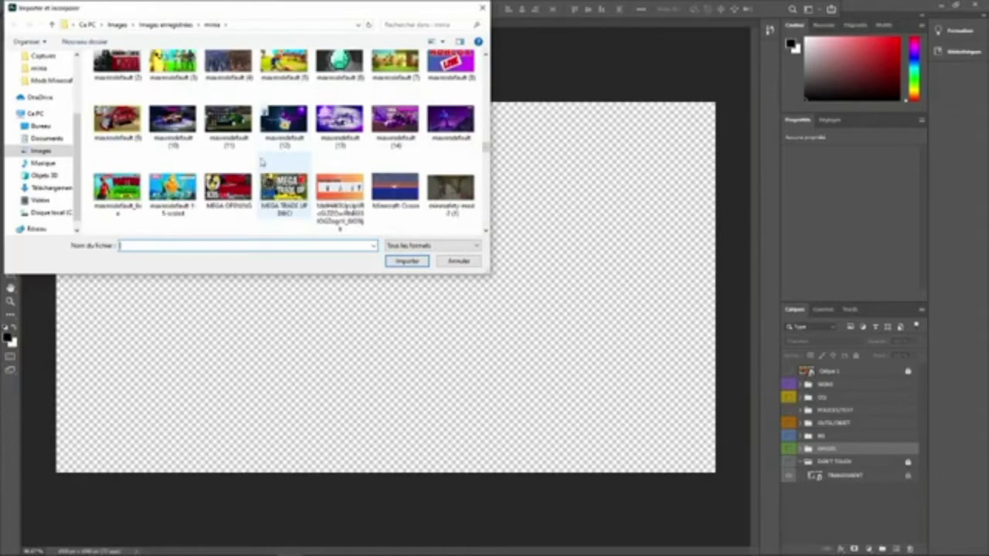
# Place the Rocket League wallpaper with the green and pink cars from the minia folder as an embedded full-canvas image
pyautogui.scroll(-3, 363, 170)
pyautogui.scroll(-10, 372, 175)
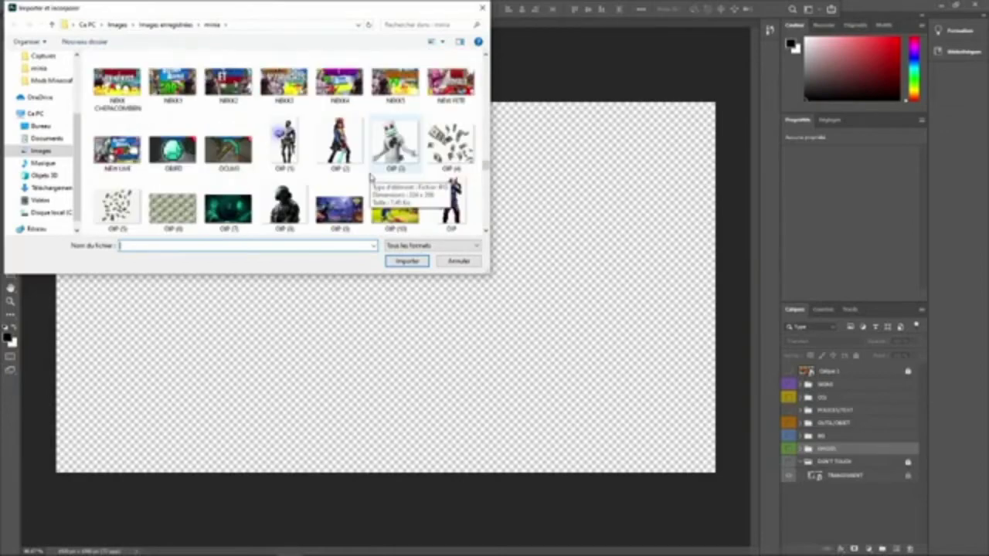
pyautogui.scroll(-5, 344, 193)
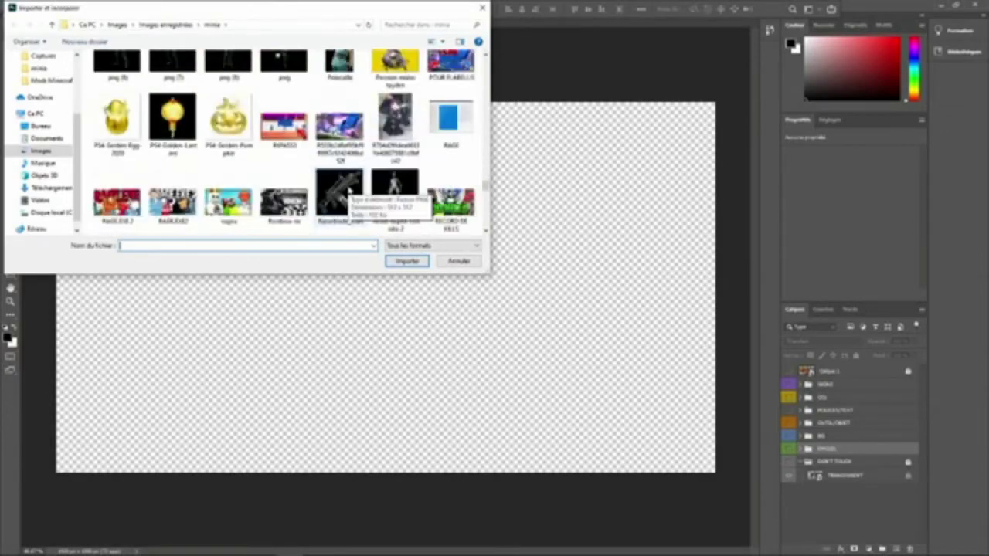
pyautogui.scroll(-5, 346, 195)
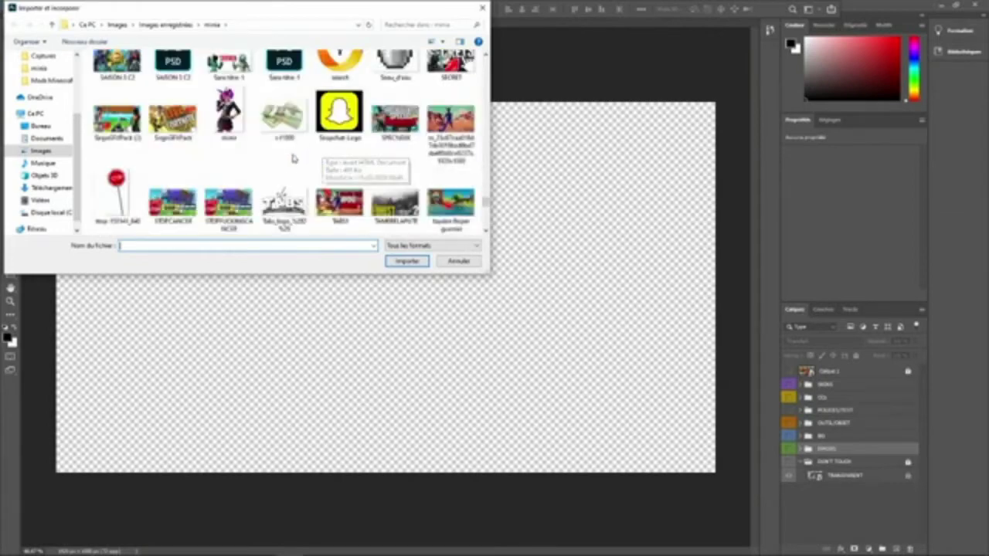
pyautogui.scroll(-1, 386, 196)
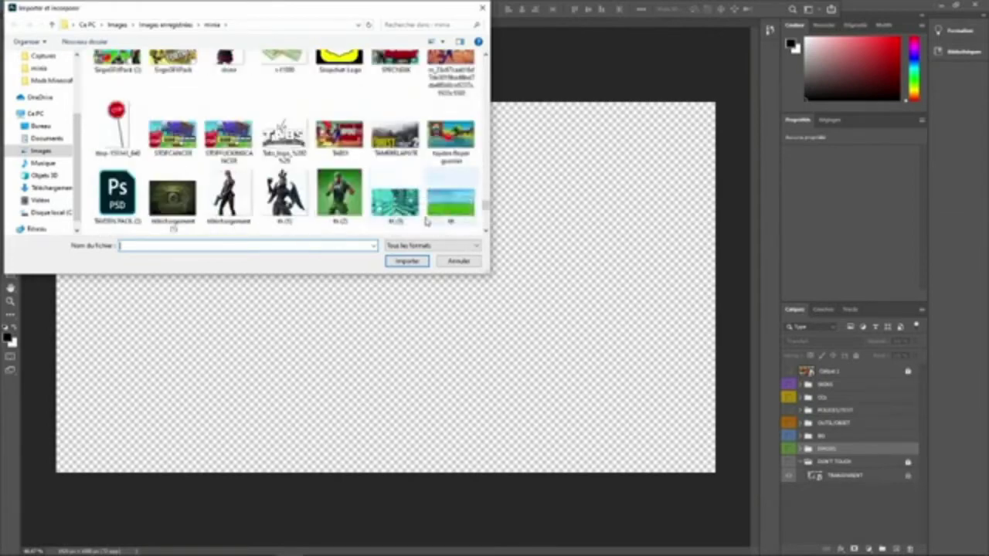
pyautogui.scroll(-1, 426, 220)
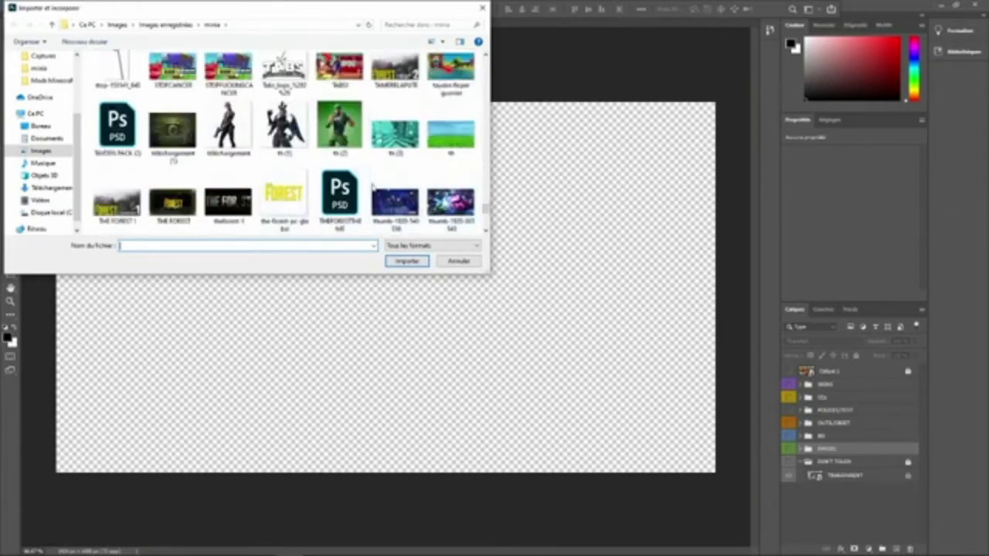
pyautogui.click(403, 203)
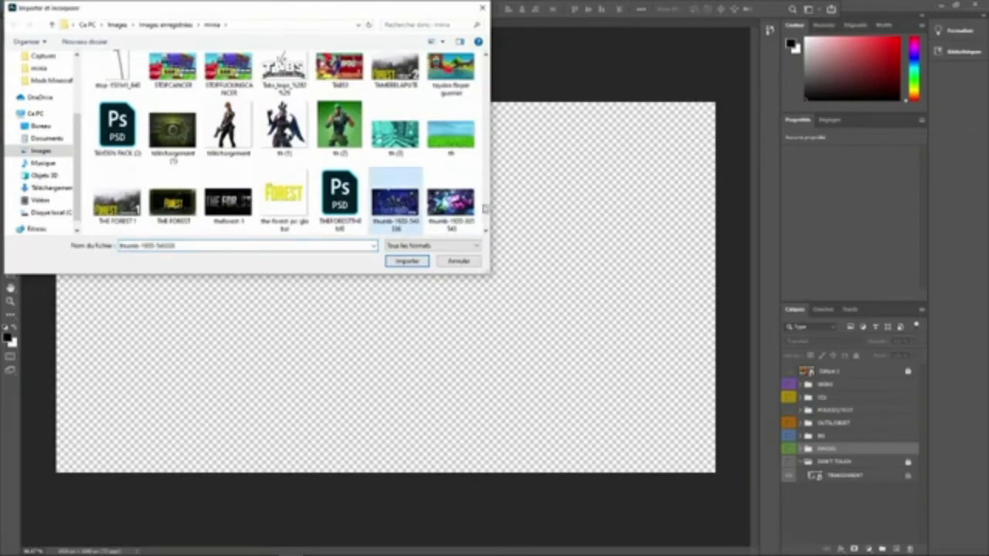
pyautogui.click(407, 261)
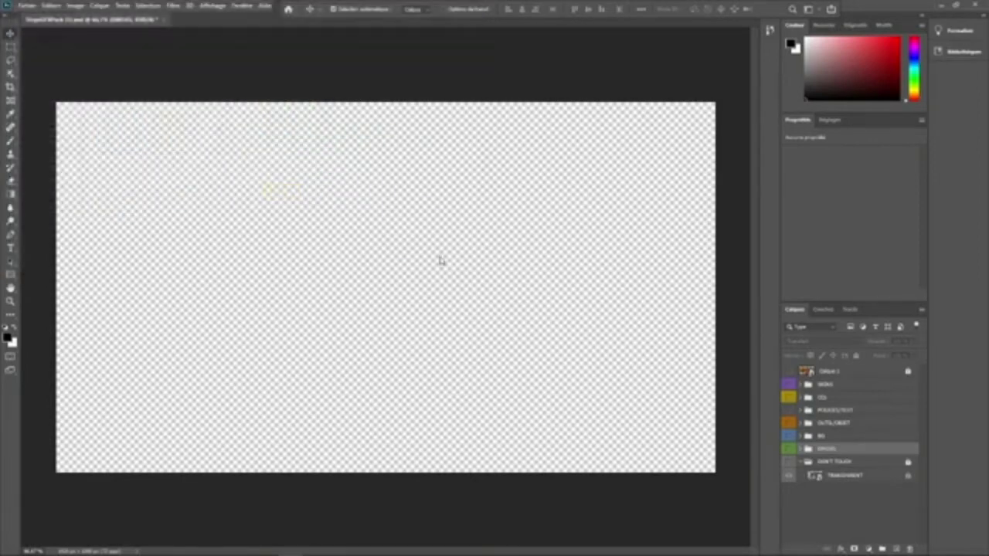
pyautogui.press('Return')
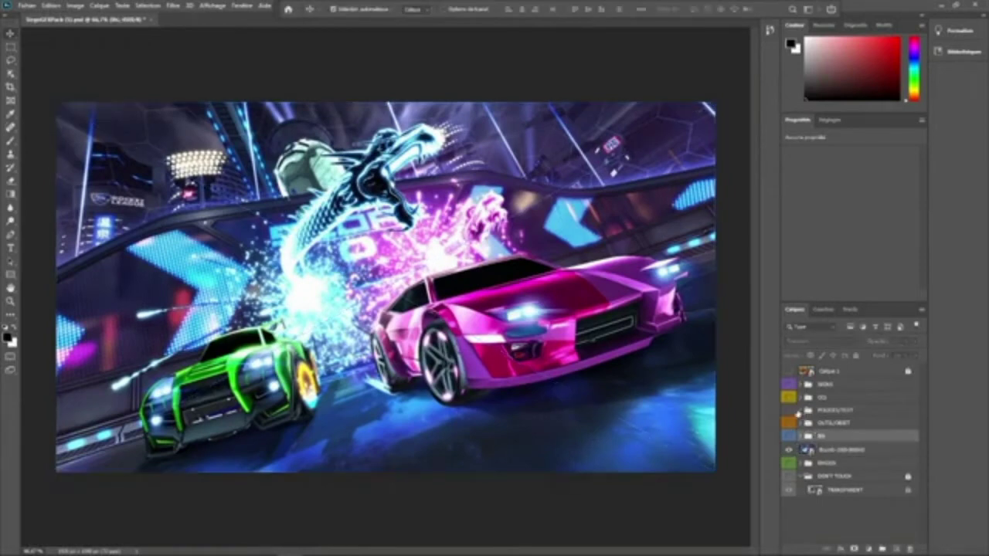
# Make the POLICES/TEXT group and its nested TEXT and Cargan - Bold groups visible, then collapse the group
pyautogui.click(801, 411)
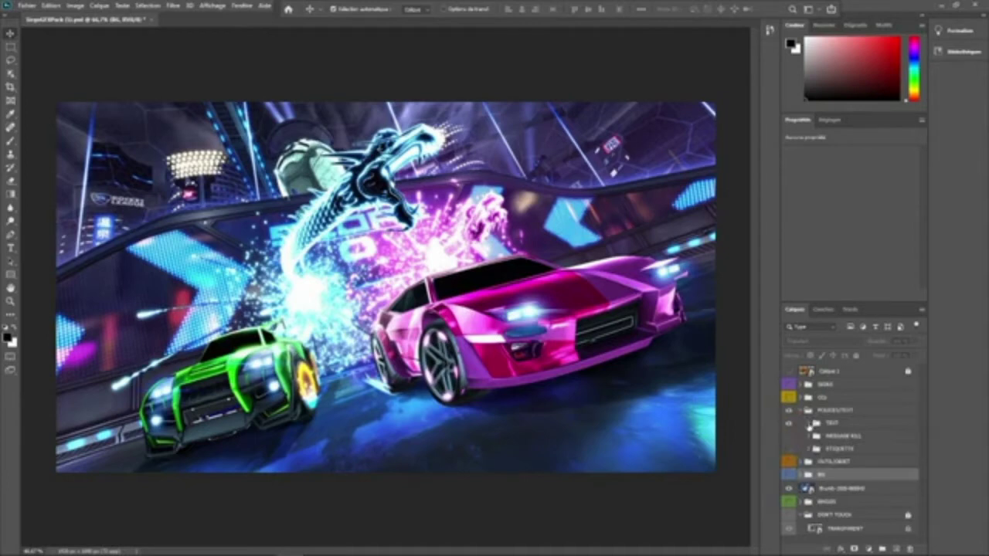
pyautogui.click(809, 423)
pyautogui.click(817, 436)
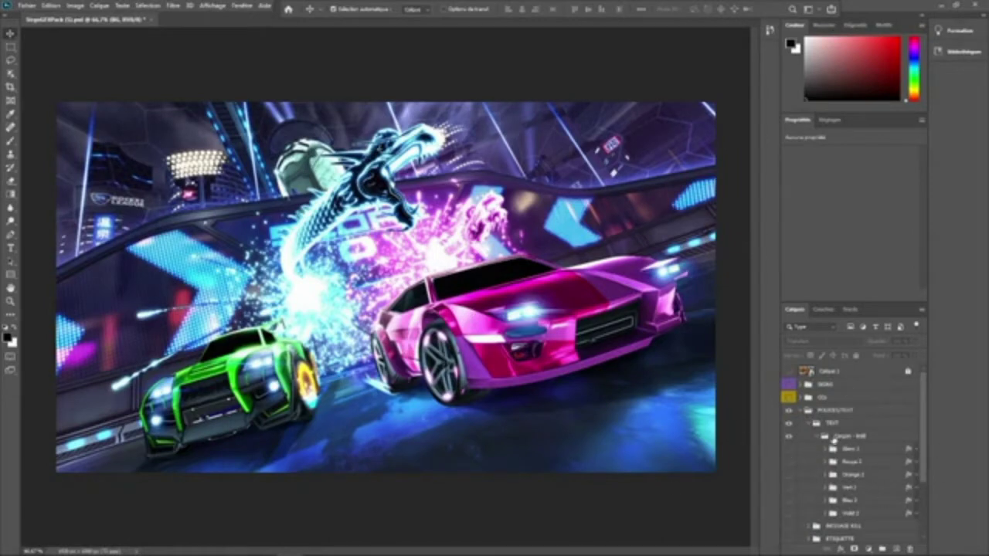
pyautogui.click(802, 411)
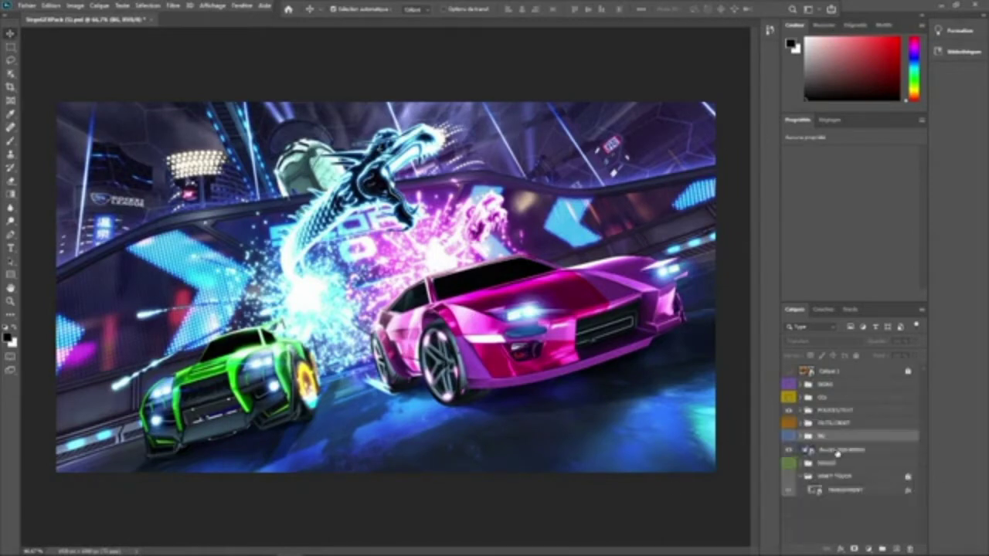
# Duplicate the Rocket League wallpaper layer under the default copy name
pyautogui.click(836, 450)
pyautogui.rightClick(837, 449)
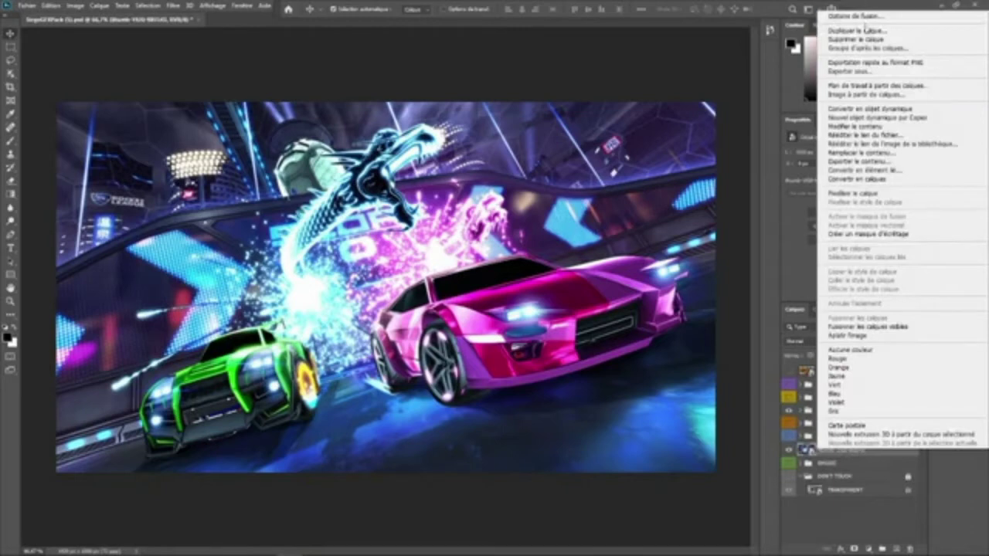
pyautogui.click(863, 30)
pyautogui.click(595, 160)
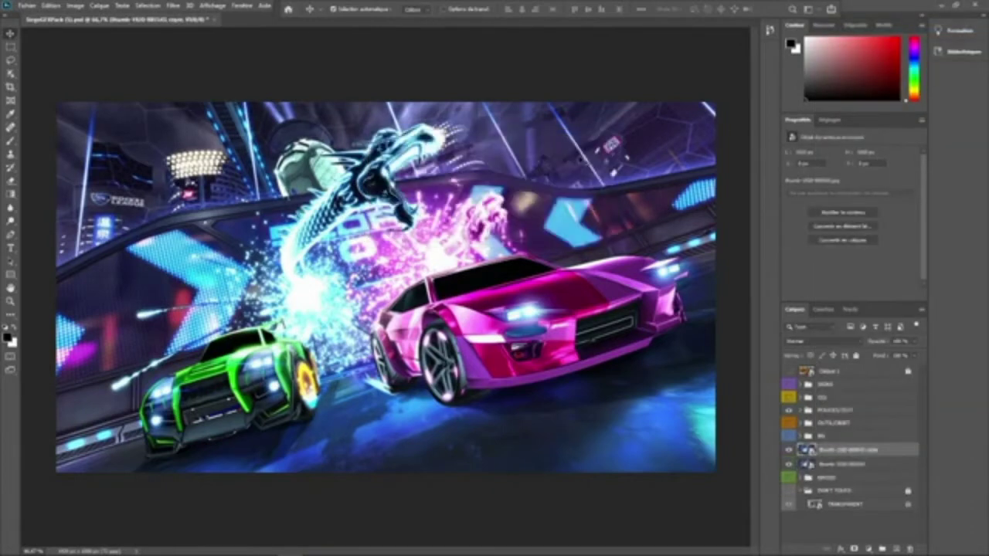
pyautogui.rightClick(860, 452)
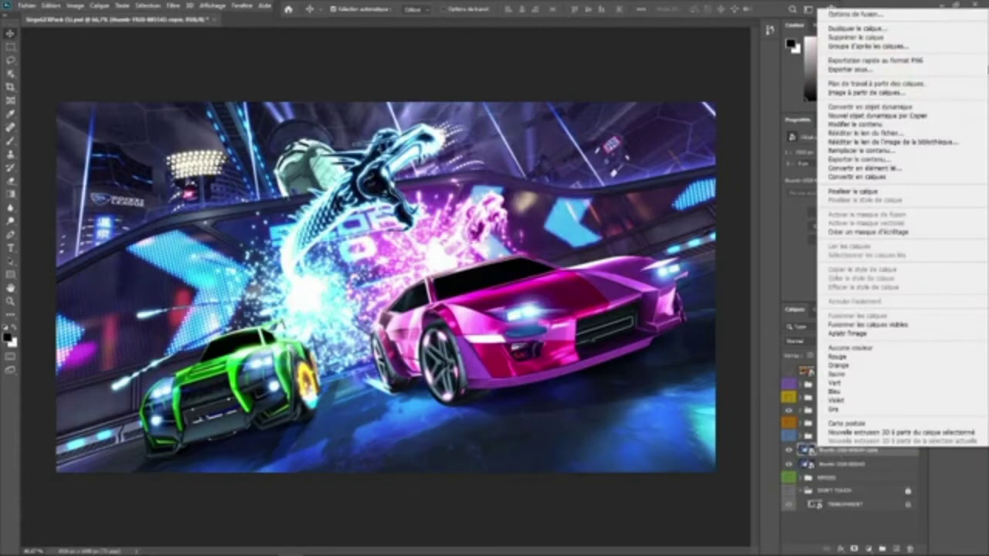
pyautogui.click(848, 460)
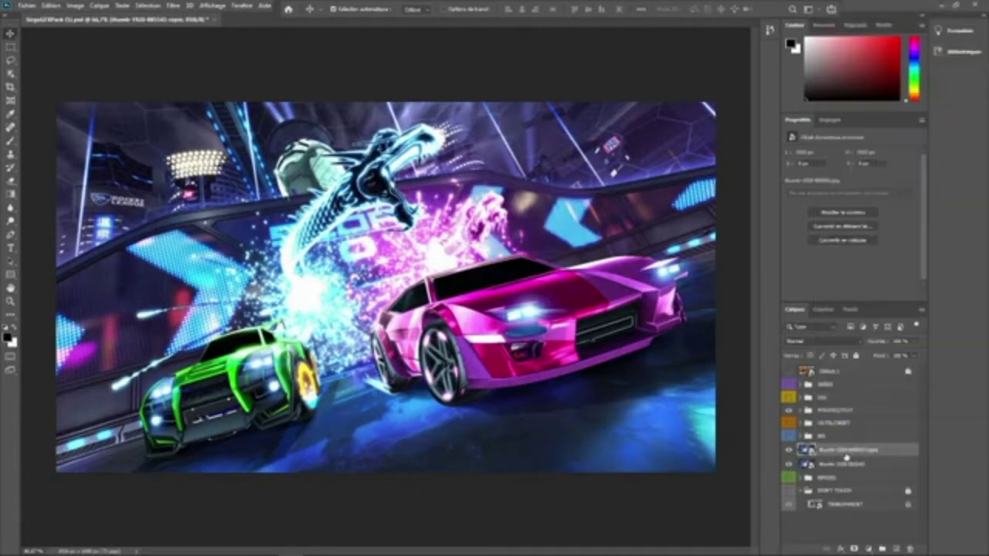
# Apply a Gaussian Blur to the wallpaper copy, raising the radius until the cars look clearly soft
pyautogui.click(176, 6)
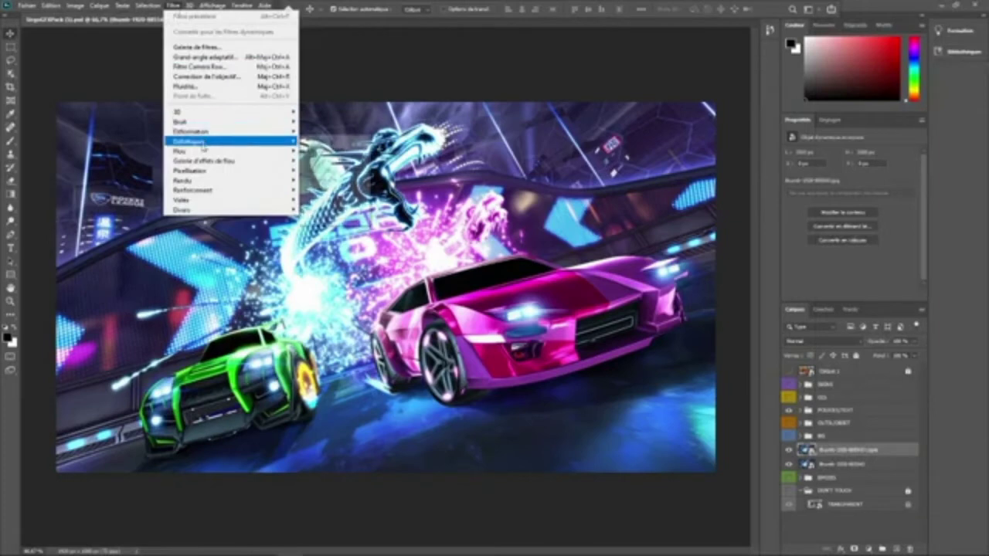
pyautogui.moveTo(202, 151)
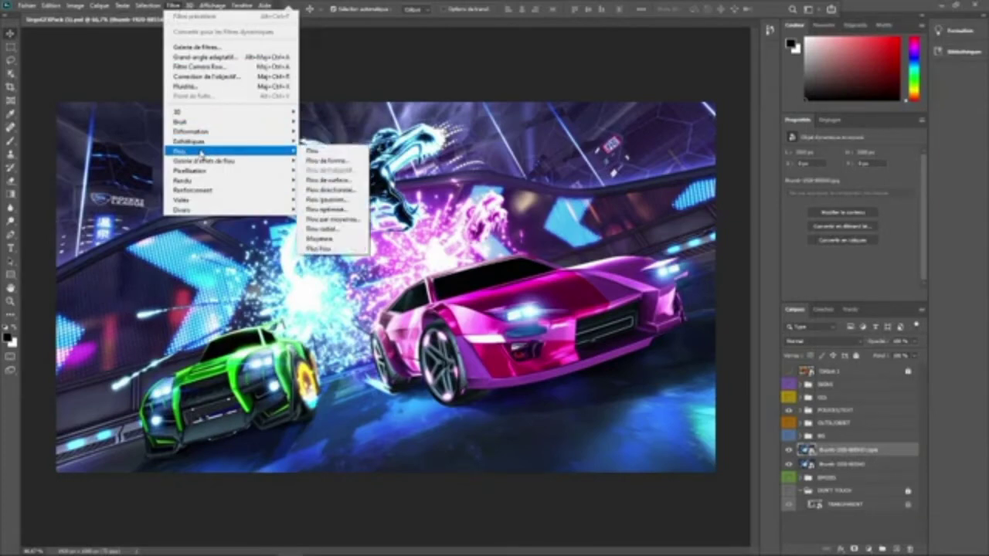
pyautogui.click(328, 193)
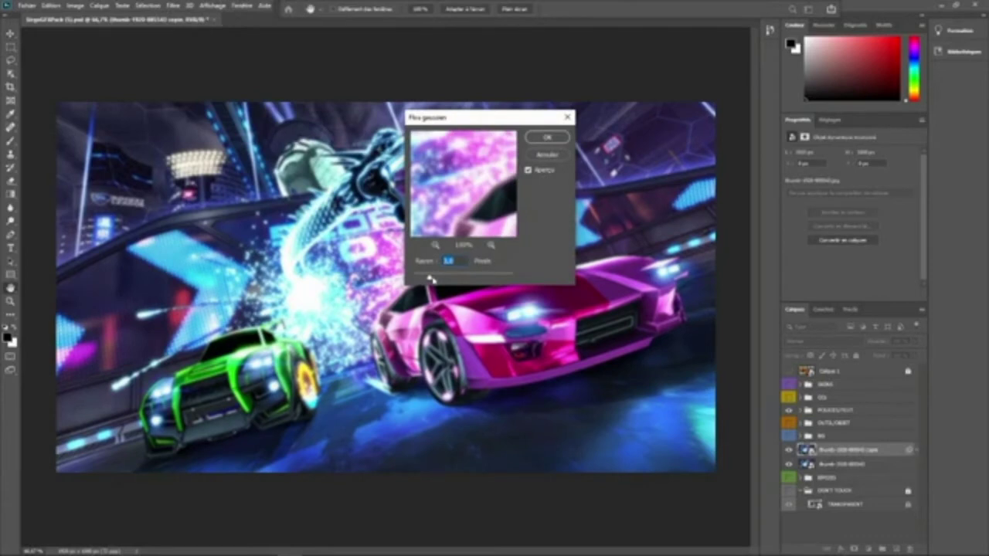
pyautogui.moveTo(428, 280)
pyautogui.mouseDown()
pyautogui.moveTo(533, 281)
pyautogui.moveTo(441, 279)
pyautogui.mouseUp()
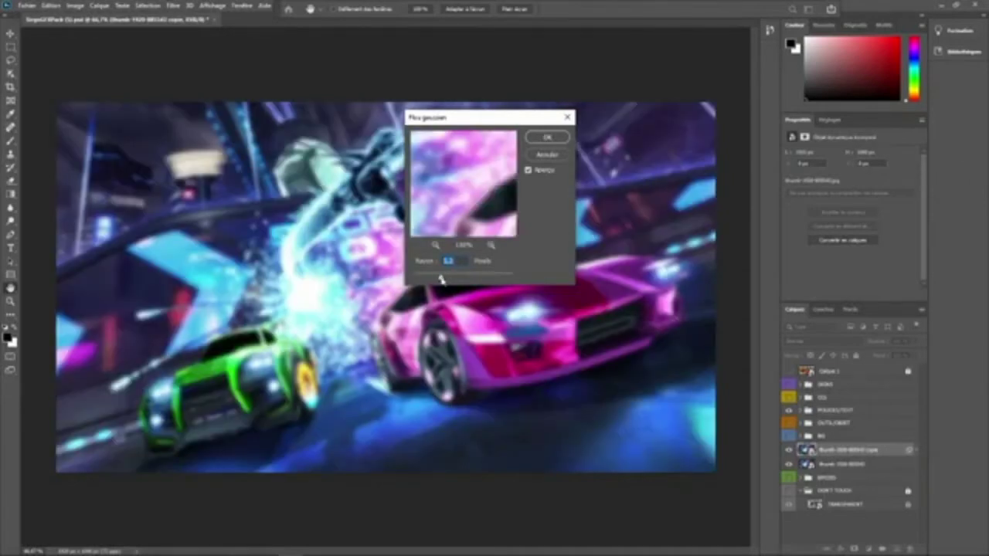
pyautogui.click(546, 138)
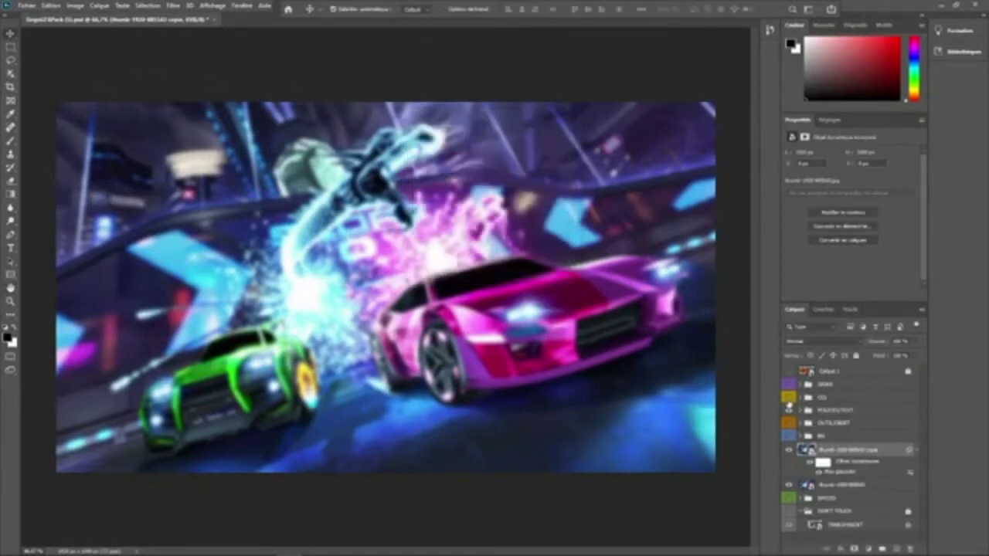
# Show the Bleu 2 group inside Cargan - Bold, hide its Texte 2 layer and select Texte 1
pyautogui.click(802, 412)
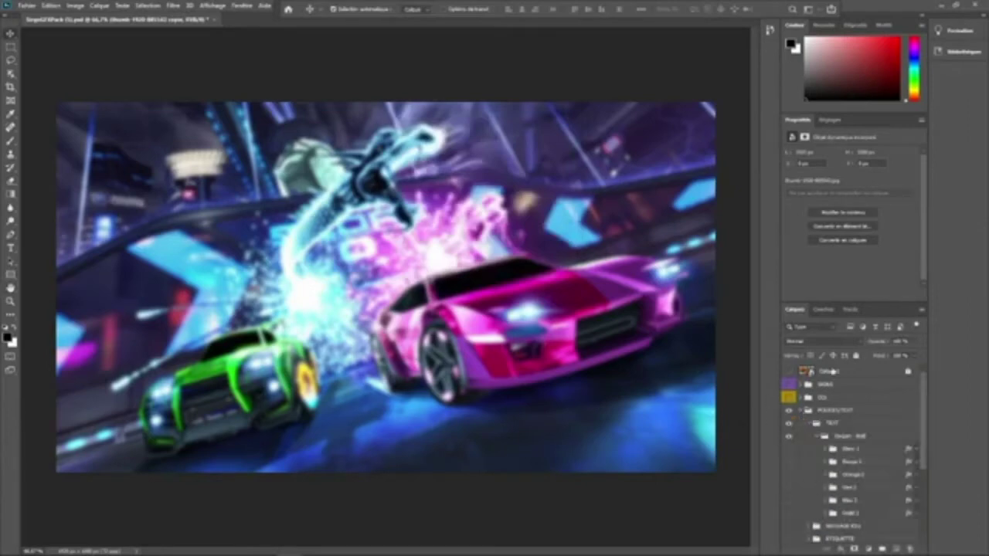
pyautogui.scroll(-1, 824, 442)
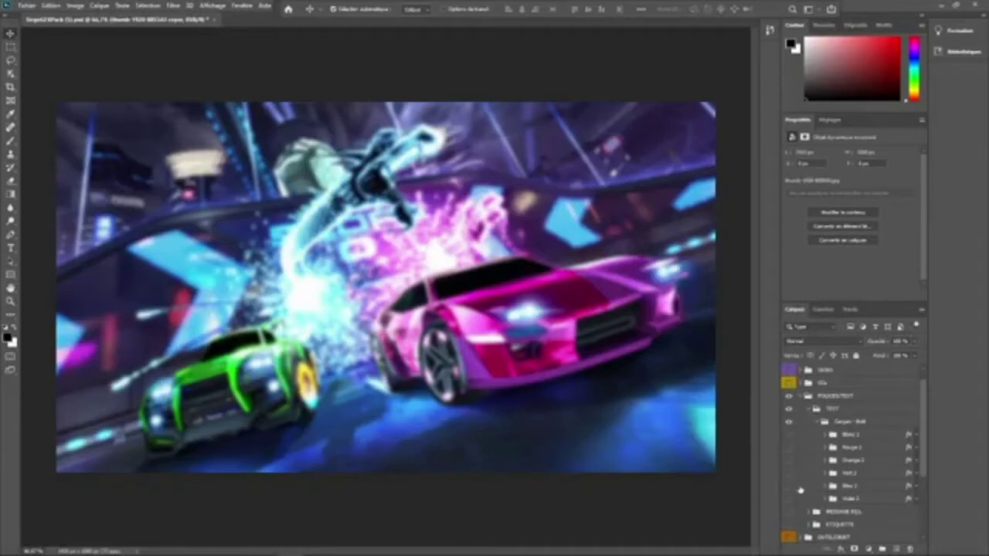
pyautogui.click(788, 486)
pyautogui.click(825, 487)
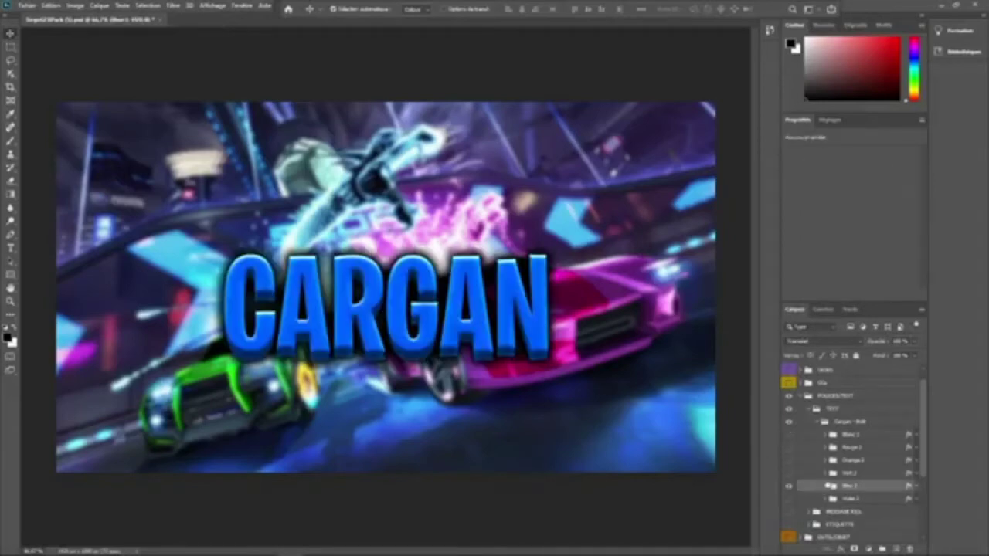
pyautogui.click(829, 487)
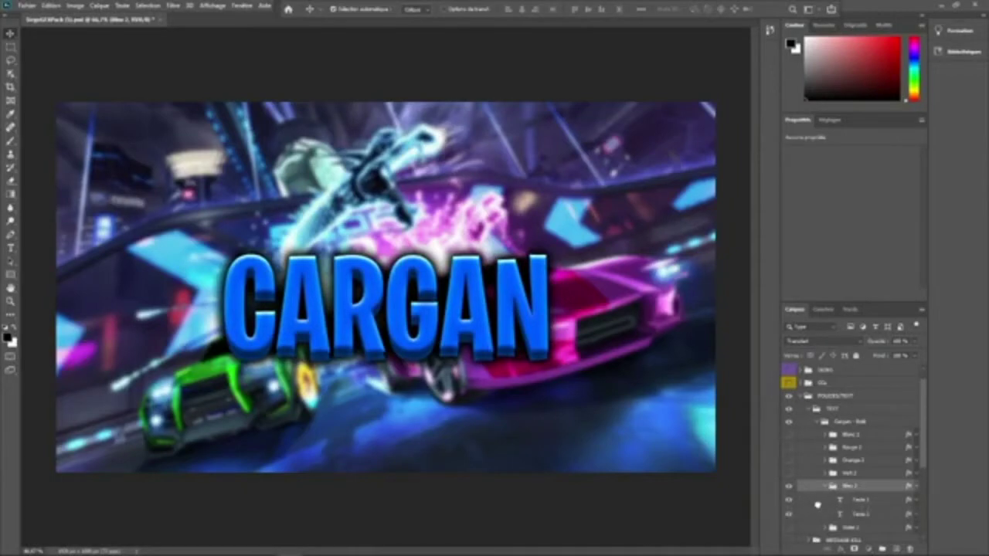
pyautogui.click(819, 500)
pyautogui.click(789, 514)
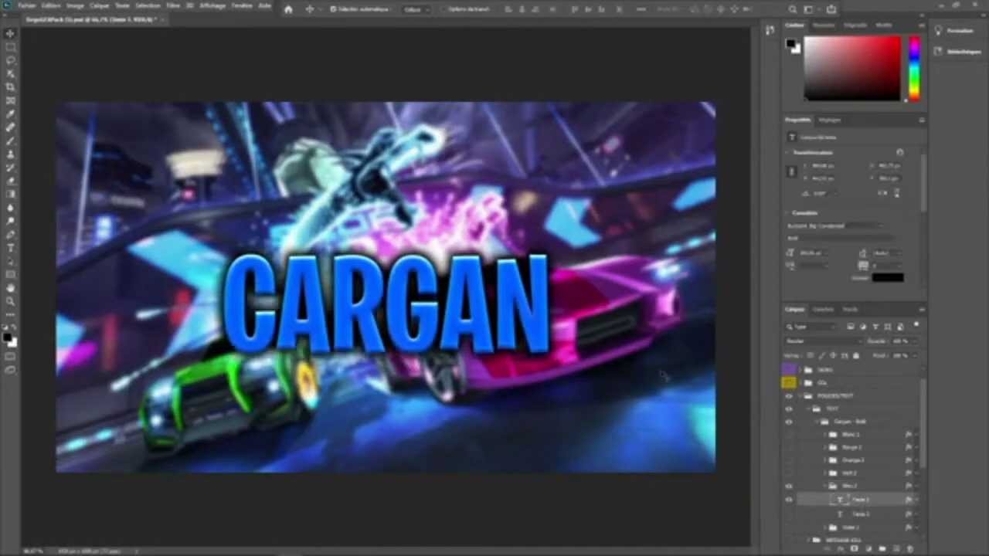
# Replace the blue CARGAN wording on the Texte 1 layer with TUTO
pyautogui.press('t')
pyautogui.click(541, 338)
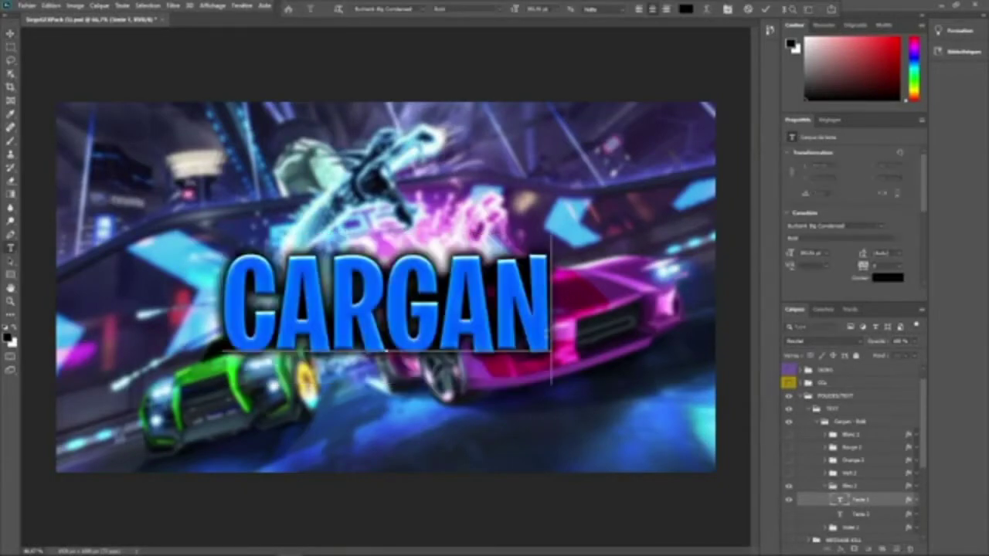
pyautogui.press('BackSpace')
pyautogui.press('BackSpace')
pyautogui.press('BackSpace')
pyautogui.press('BackSpace')
pyautogui.press('BackSpace')
pyautogui.press('BackSpace')
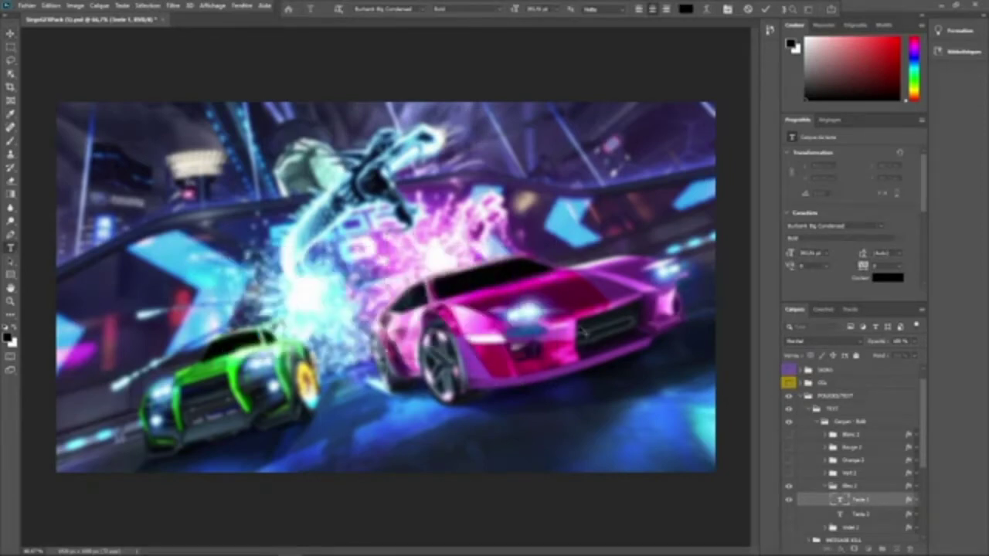
pyautogui.write('TITO')
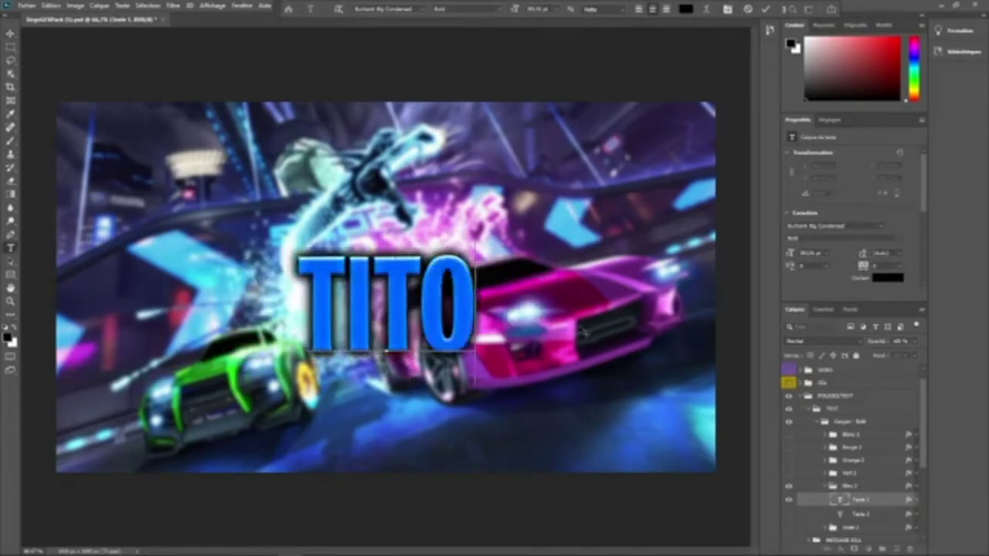
pyautogui.press('BackSpace')
pyautogui.press('BackSpace')
pyautogui.press('BackSpace')
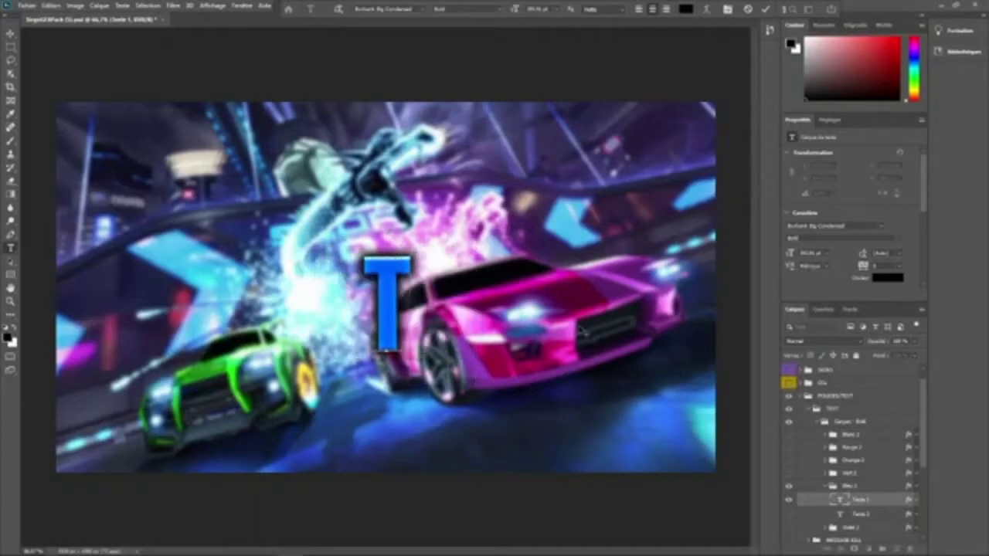
pyautogui.write('UTO')
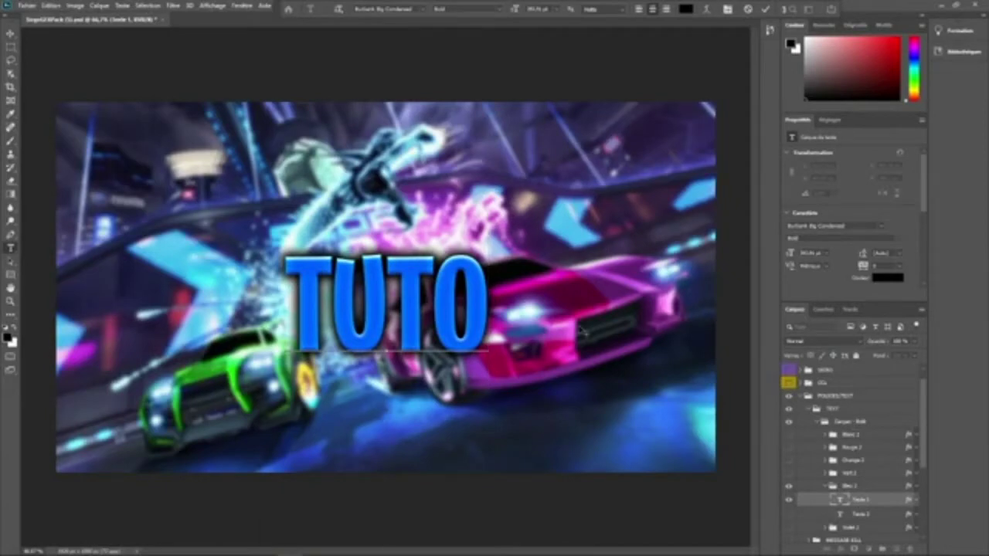
pyautogui.hotkey('ctrl', 'Return')
pyautogui.press('v')
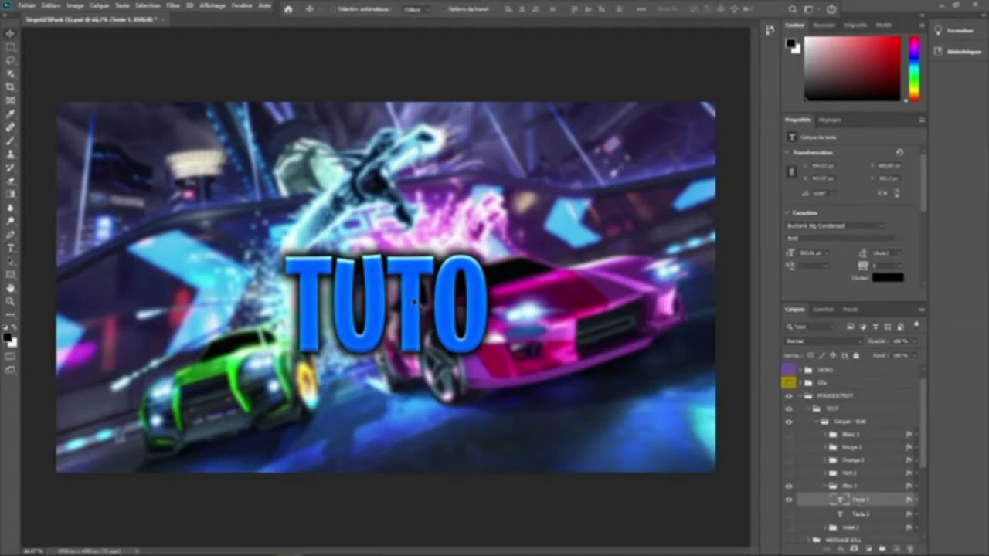
# Scale the blue TUTO text to roughly one and a half times its size and position it at the top centre of the thumbnail
pyautogui.hotkey('ctrl', 't')
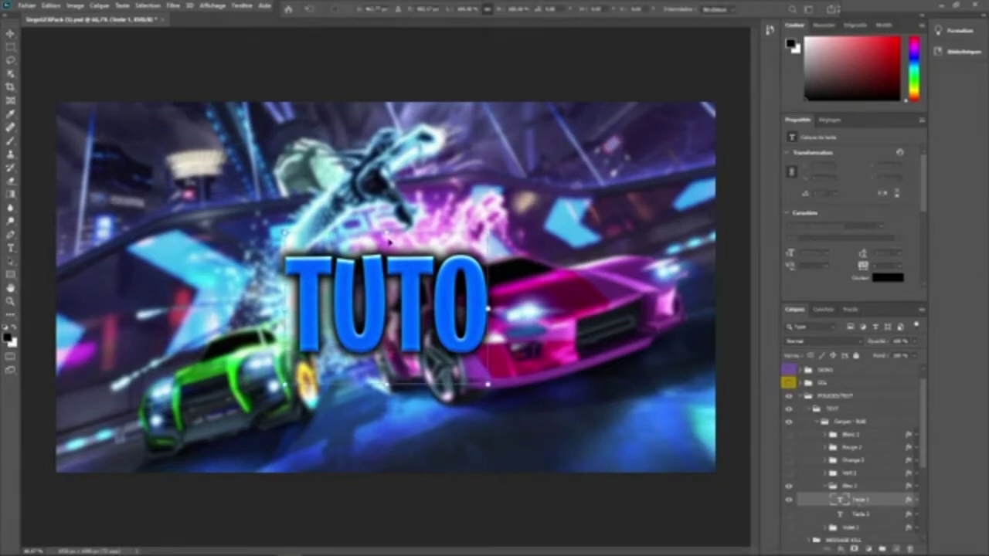
pyautogui.moveTo(386, 234); pyautogui.dragTo(388, 213)
pyautogui.press('Return')
pyautogui.moveTo(411, 272); pyautogui.dragTo(373, 332)
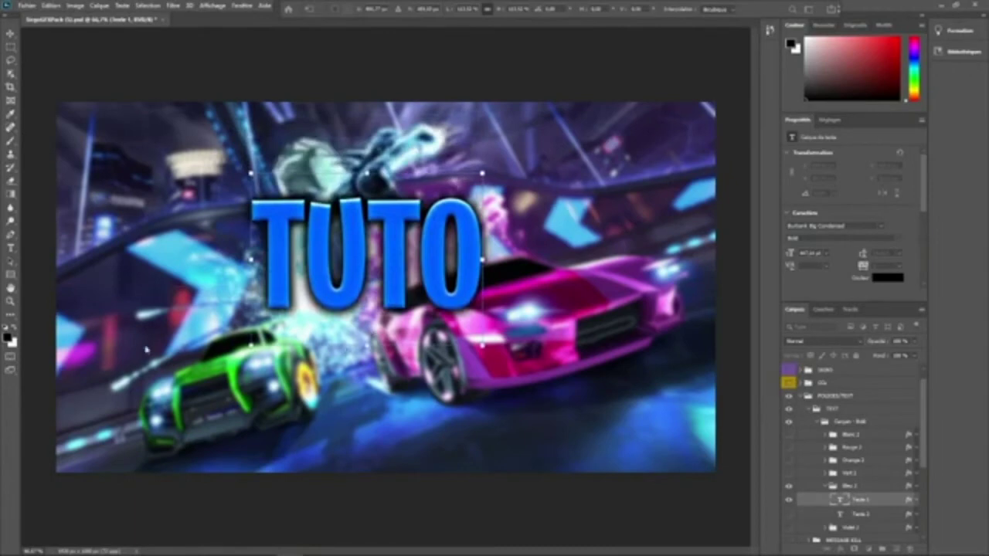
pyautogui.moveTo(253, 344); pyautogui.dragTo(147, 309)
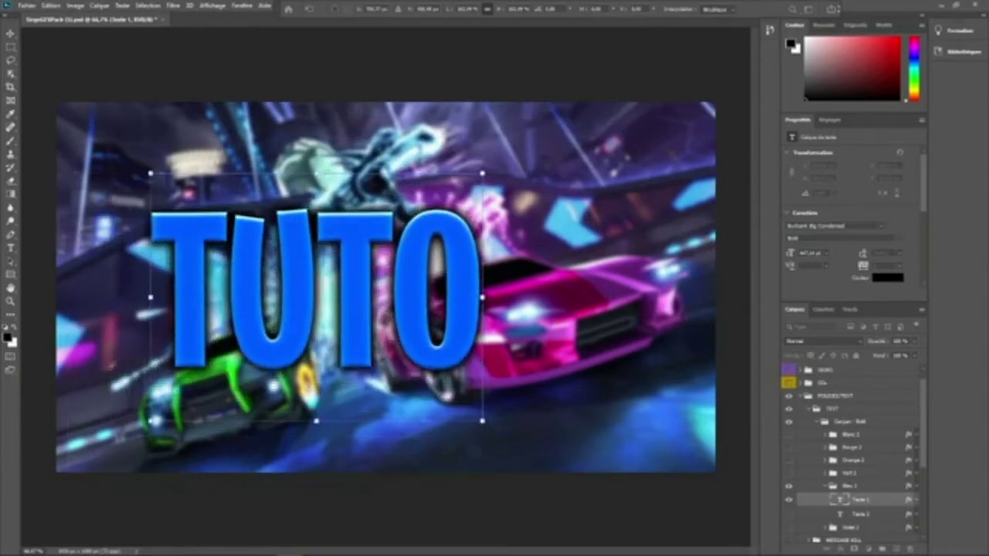
pyautogui.moveTo(266, 353); pyautogui.dragTo(340, 248)
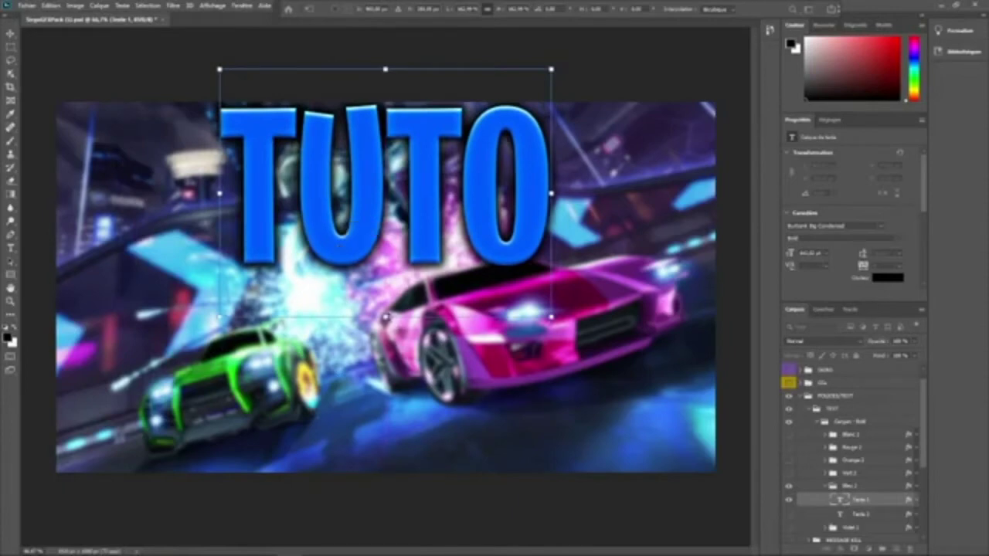
pyautogui.moveTo(385, 317); pyautogui.dragTo(385, 293)
# Show the Vert 2 group inside Cargan - Bold, expand it and hide its Texte 2 layer
pyautogui.click(789, 472)
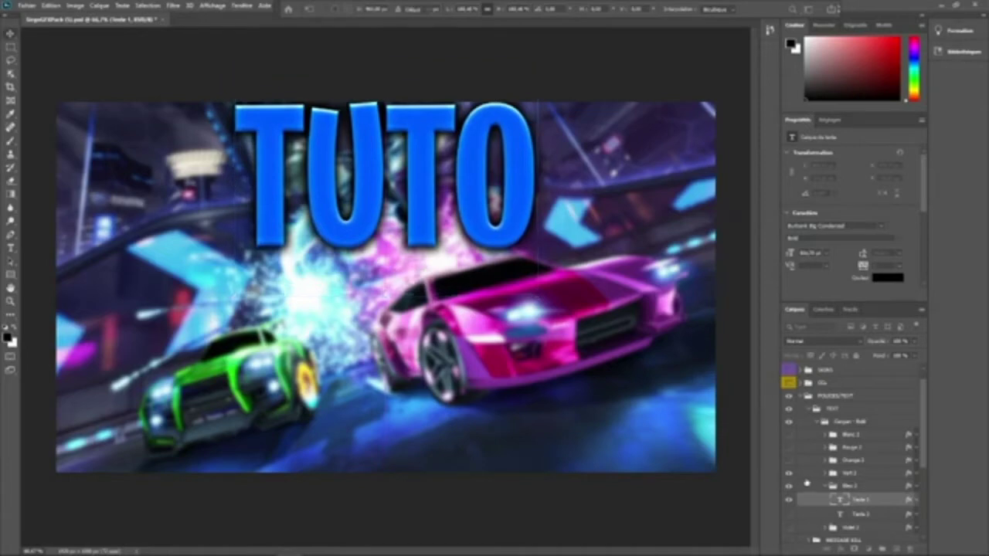
pyautogui.click(831, 474)
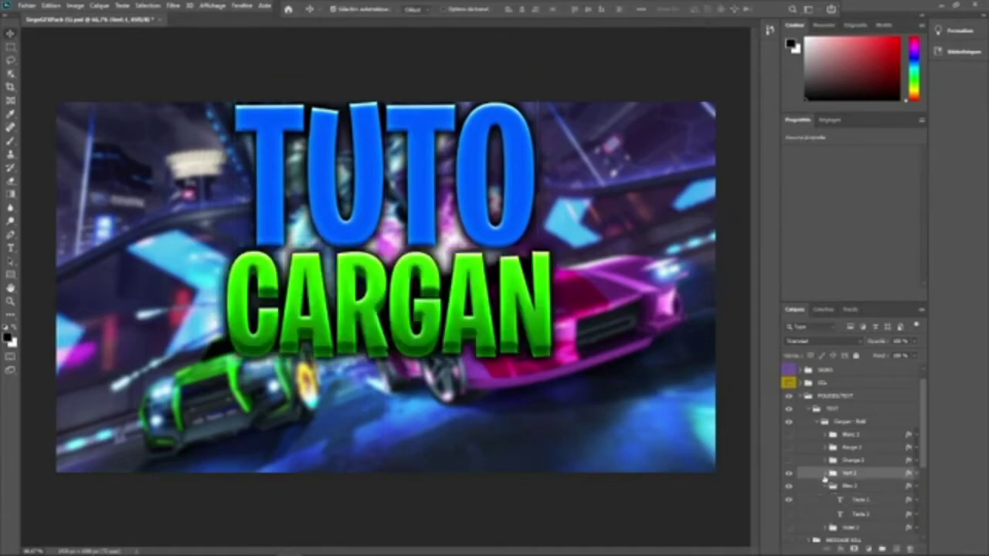
pyautogui.click(824, 474)
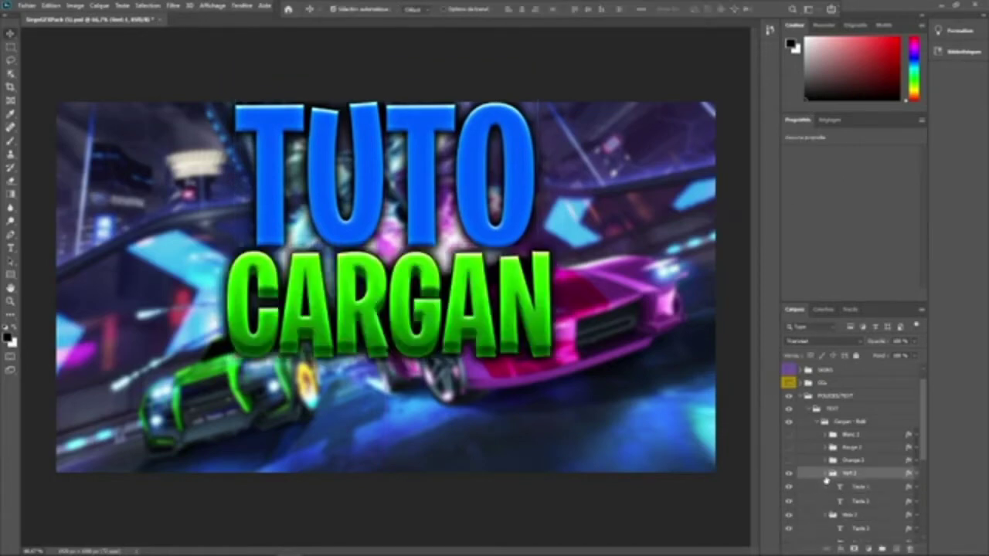
pyautogui.click(788, 502)
# Replace the green CARGAN wording on the Vert 2 group's Texte 1 layer with MINIATURE !
pyautogui.doubleClick(550, 332)
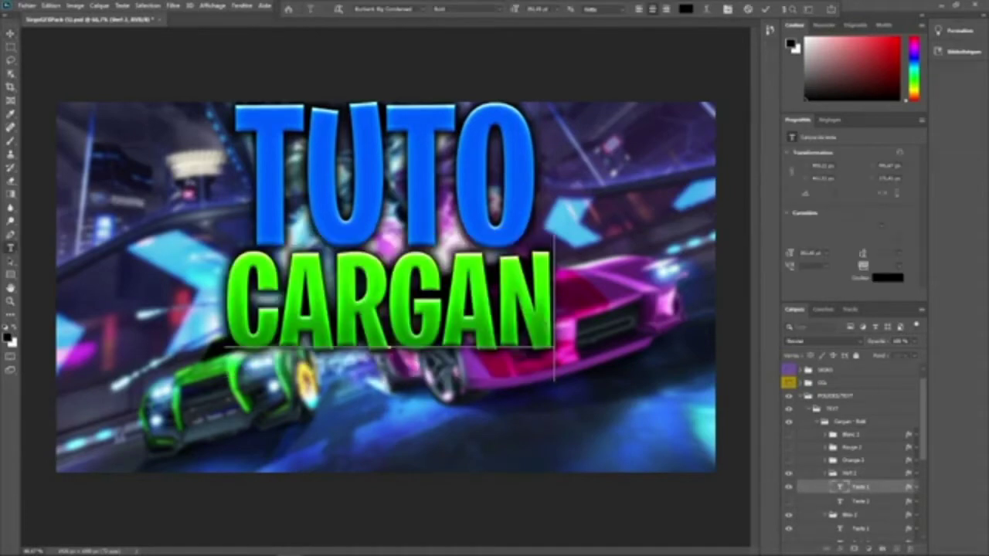
pyautogui.press('BackSpace')
pyautogui.press('BackSpace')
pyautogui.press('BackSpace')
pyautogui.press('BackSpace')
pyautogui.press('BackSpace')
pyautogui.press('BackSpace')
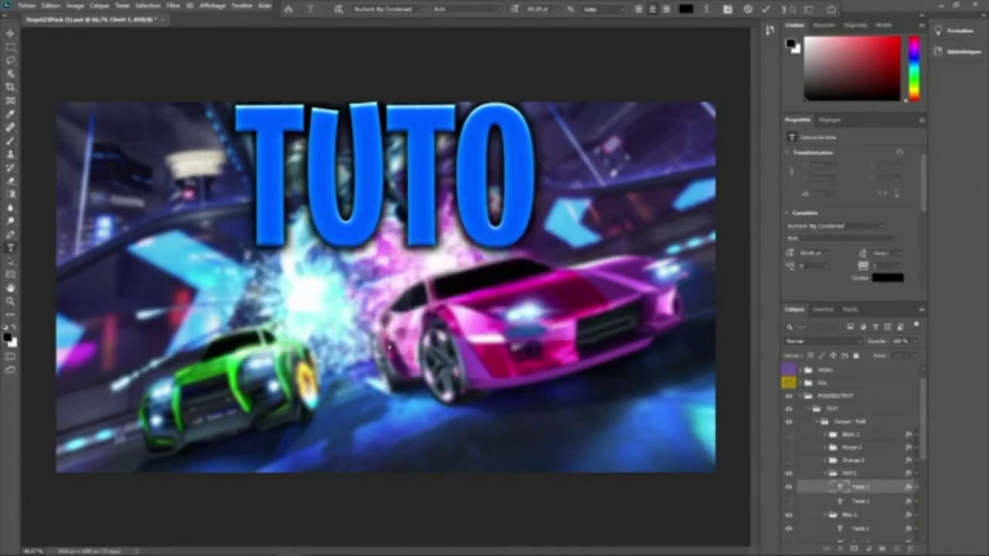
pyautogui.write('MIN')
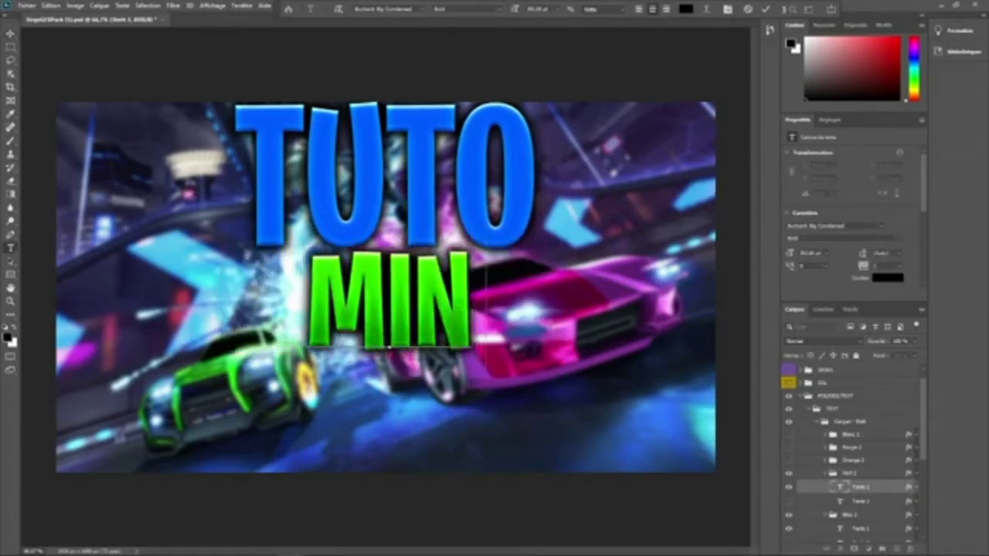
pyautogui.write('IATUR')
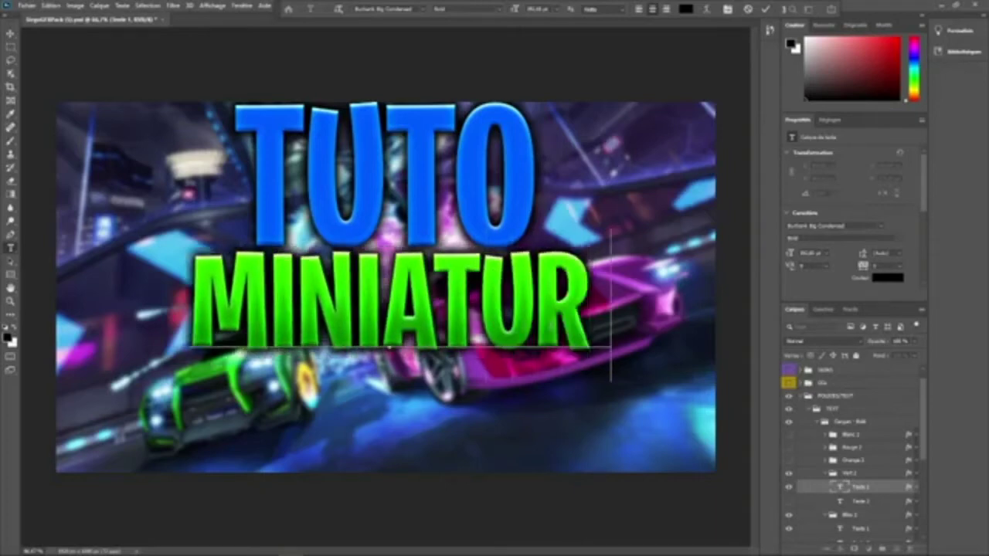
pyautogui.write('E !')
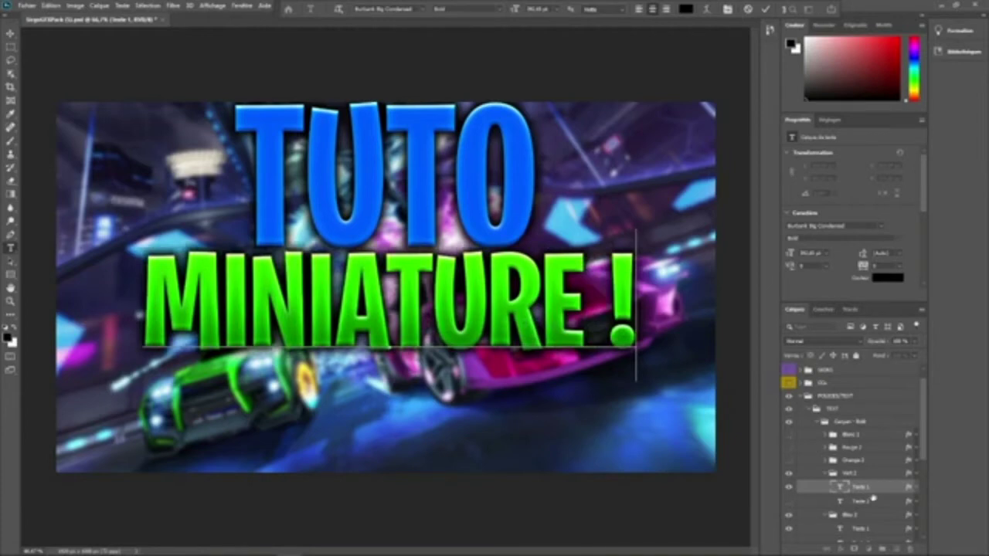
pyautogui.hotkey('ctrl', 'Return')
# Enlarge the green MINIATURE ! text to nearly the full canvas width and place it along the bottom of the image
pyautogui.press('v')
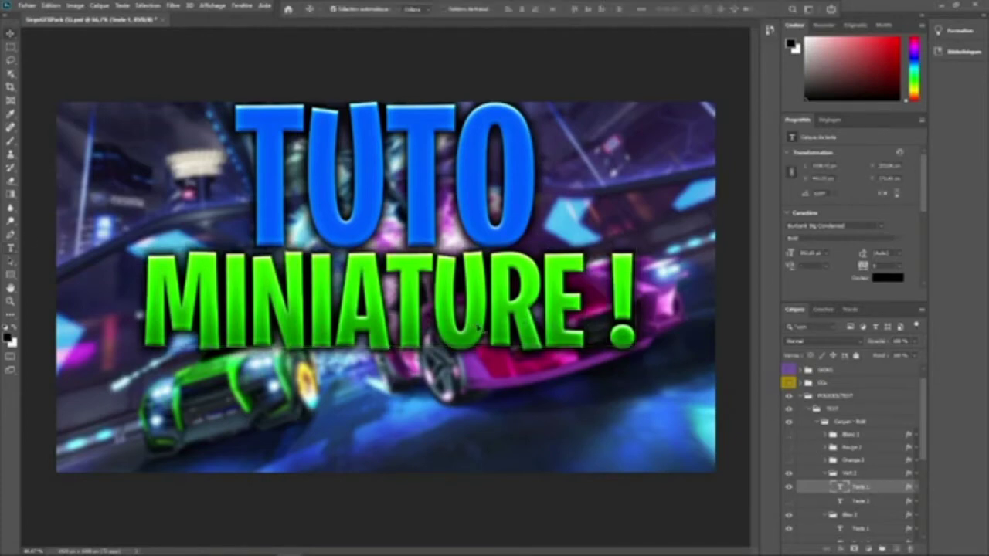
pyautogui.hotkey('ctrl', 't')
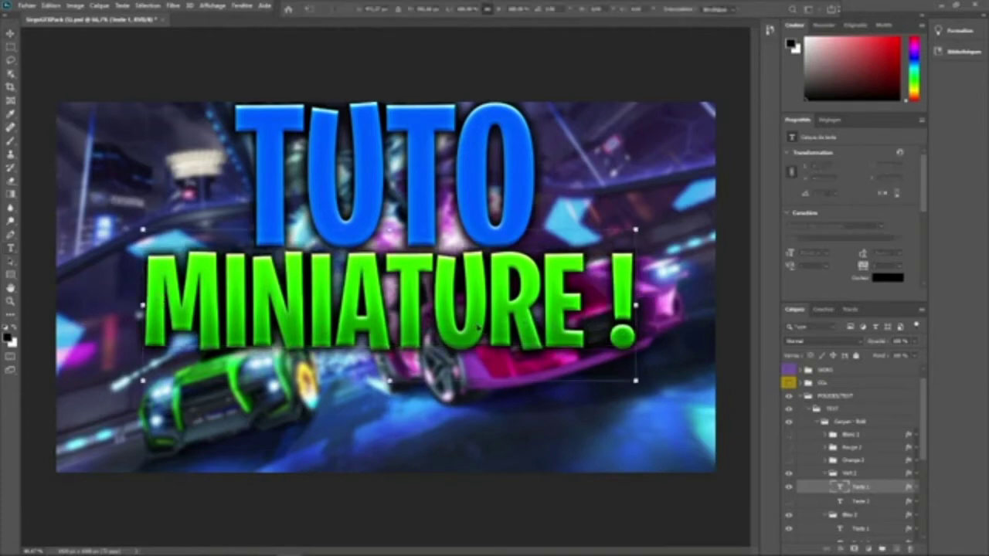
pyautogui.moveTo(390, 381); pyautogui.dragTo(388, 414)
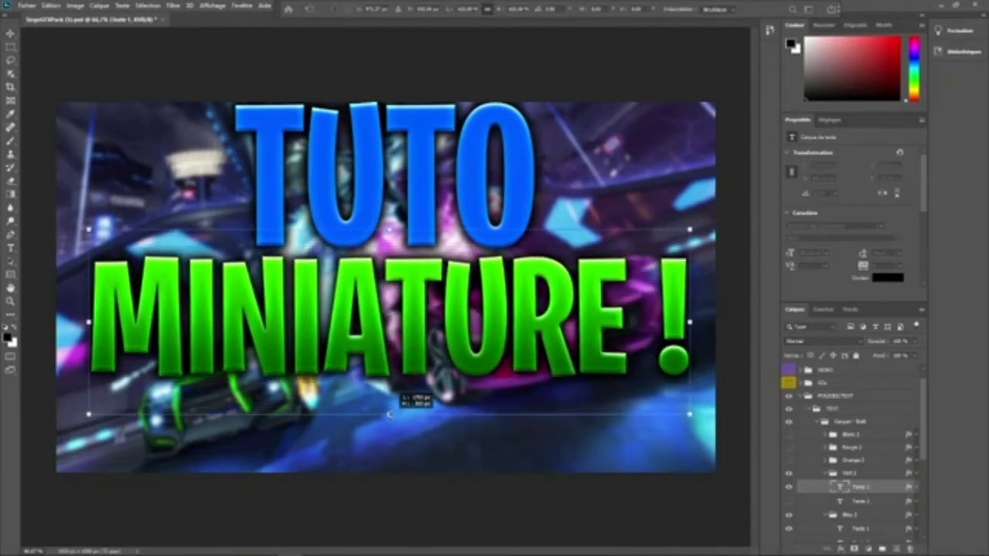
pyautogui.moveTo(386, 372); pyautogui.dragTo(384, 350)
pyautogui.moveTo(386, 308); pyautogui.dragTo(409, 426)
pyautogui.click(850, 474)
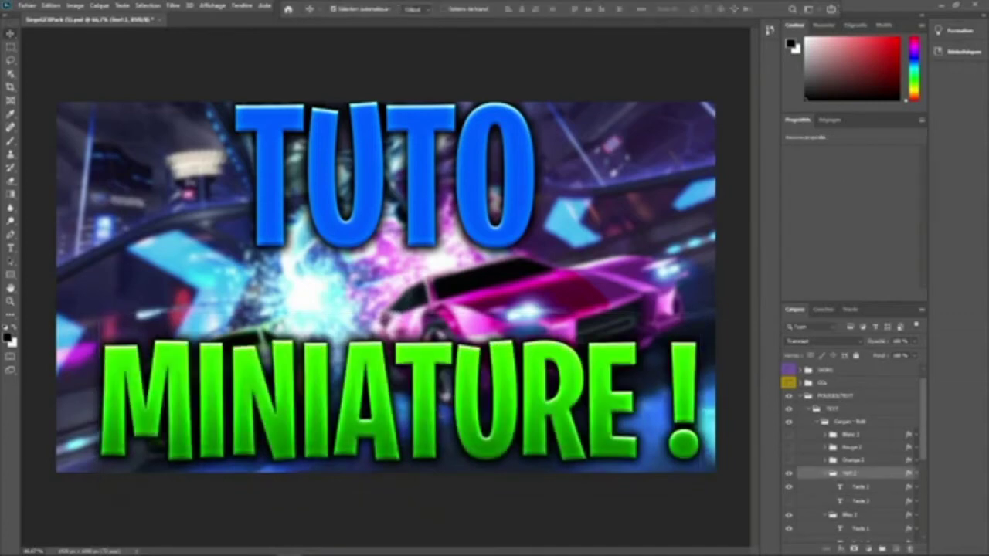
# Move MINIATURE ! up and TUTO down so the two title lines sit close together around the middle of the thumbnail
pyautogui.moveTo(433, 381); pyautogui.dragTo(430, 323)
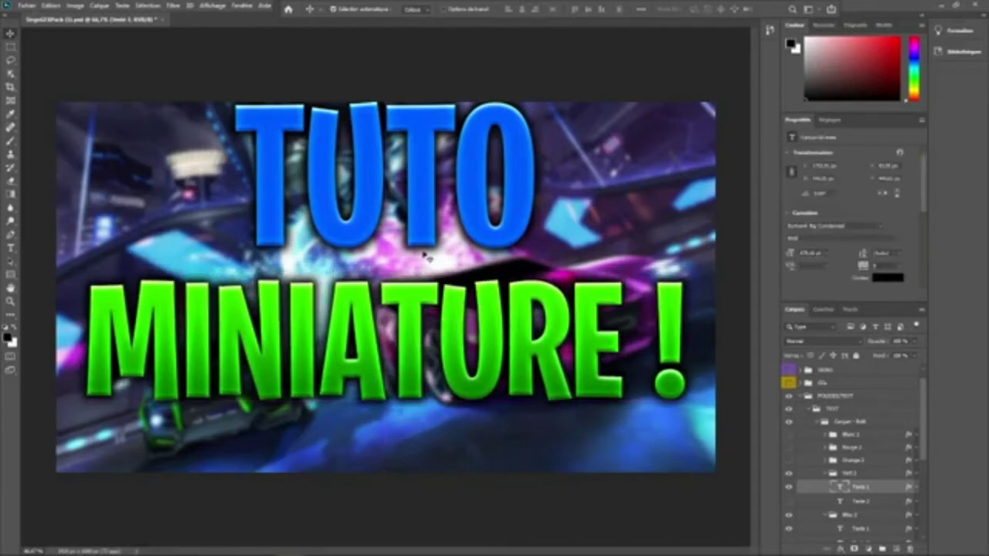
pyautogui.keyDown('ctrl'); pyautogui.click(425, 258); pyautogui.keyUp('ctrl')
pyautogui.moveTo(429, 233); pyautogui.dragTo(430, 258)
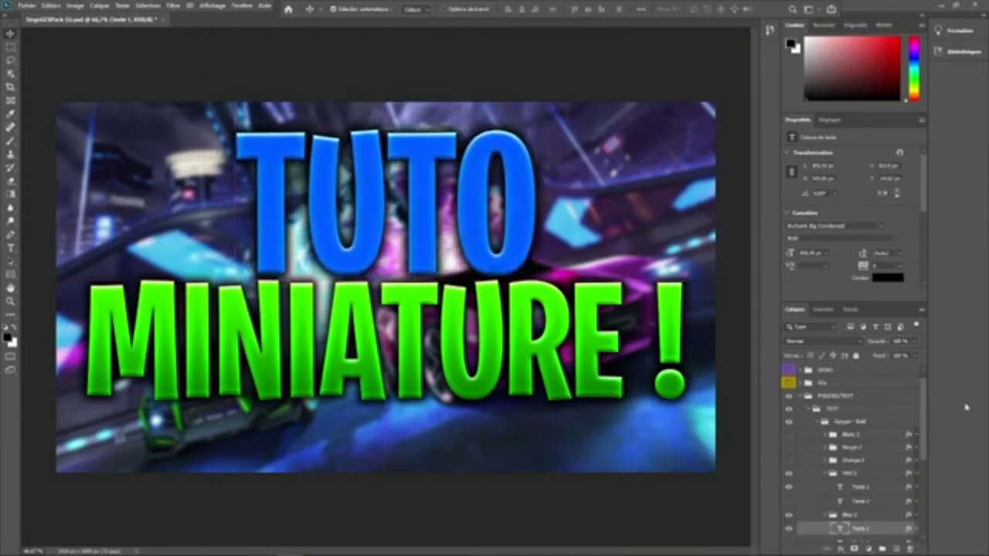
# Collapse the text layer group and expand the OUTILS/OBJET group to list its overlay layers
pyautogui.click(873, 461)
pyautogui.scroll(-1, 854, 441)
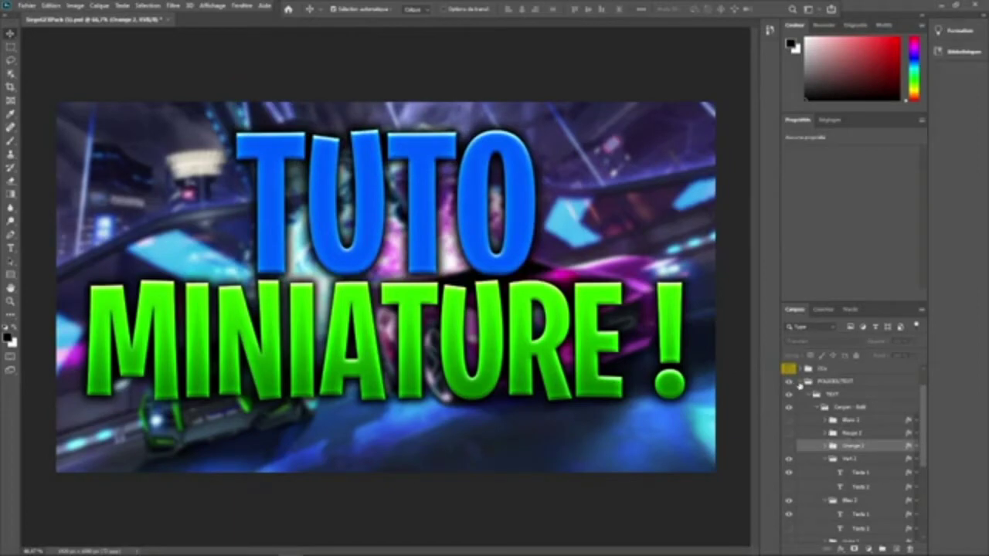
pyautogui.click(800, 383)
pyautogui.moveTo(836, 428); pyautogui.dragTo(793, 396)
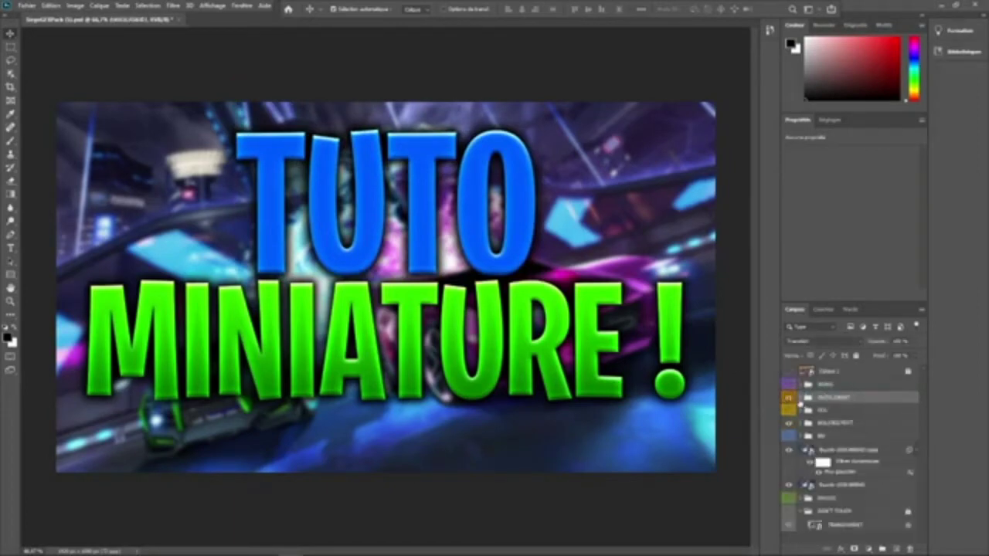
pyautogui.click(800, 398)
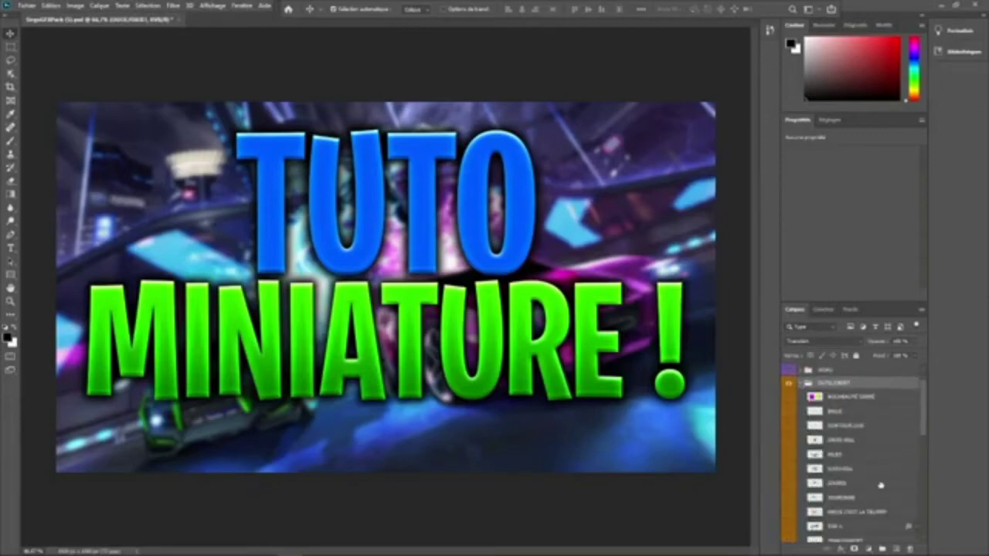
# Preview the NOUVEAUTÉ CARRÉ squares and the BALLE bullet overlay, hiding each one again
pyautogui.click(789, 370)
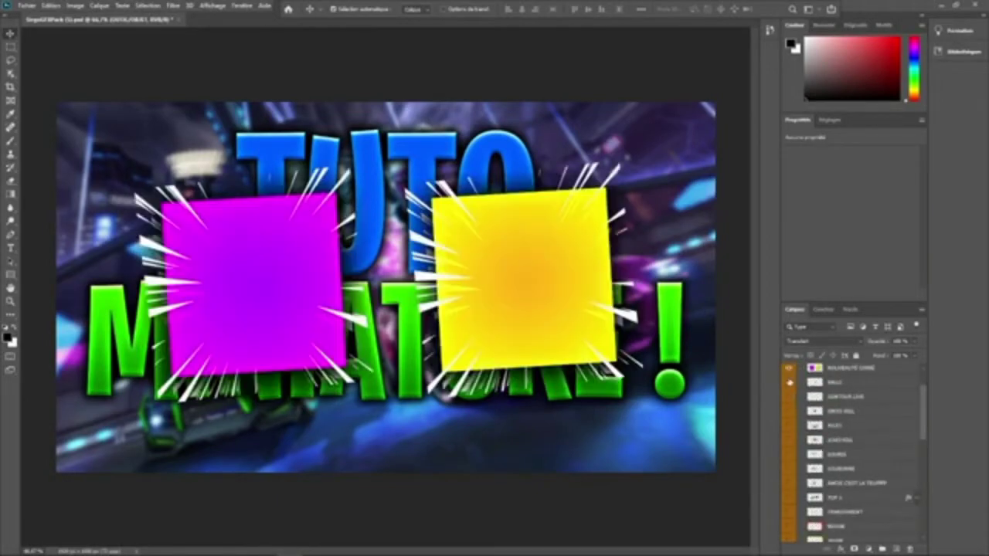
pyautogui.click(789, 382)
pyautogui.click(789, 369)
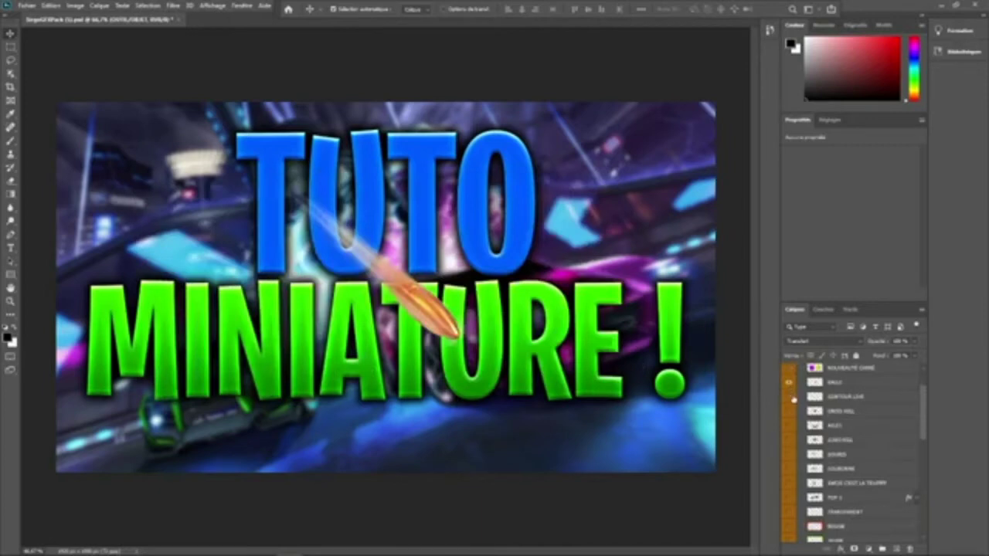
pyautogui.click(789, 384)
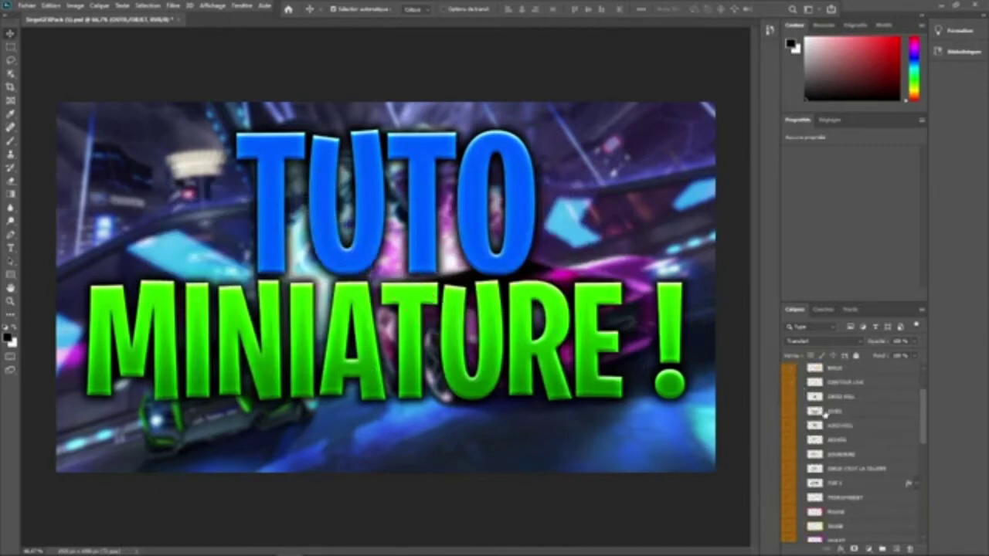
# Show the SOURIS hand cursor layer, shrink it to about a third of its size and place it under the T of MINIATURE
pyautogui.click(789, 412)
pyautogui.click(790, 413)
pyautogui.click(360, 291)
pyautogui.hotkey('ctrl', 't')
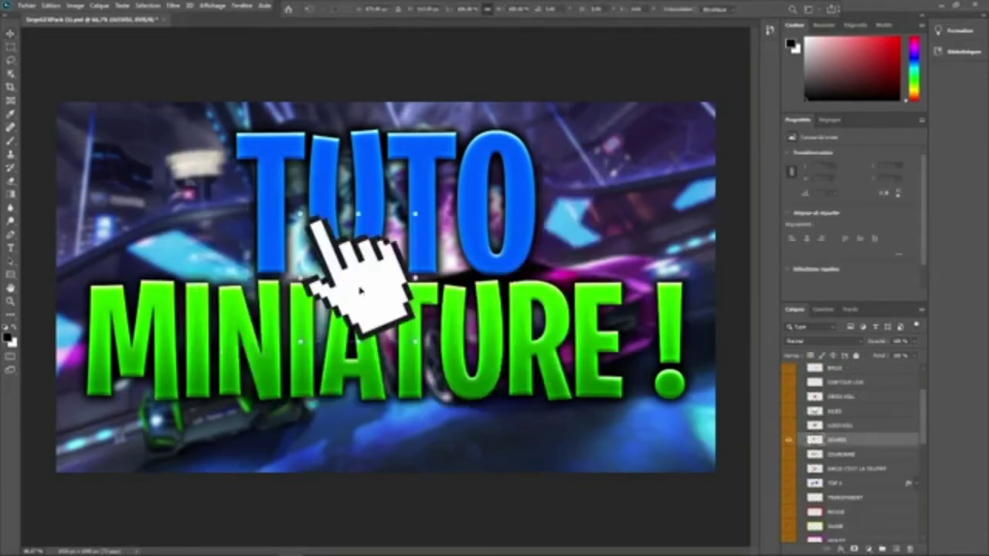
pyautogui.moveTo(356, 340); pyautogui.dragTo(404, 398)
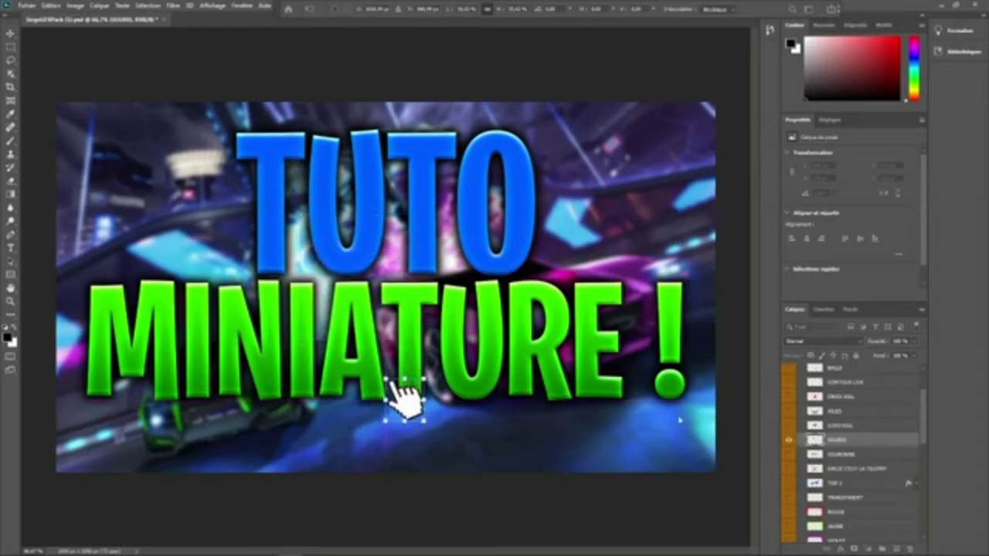
pyautogui.press('Return')
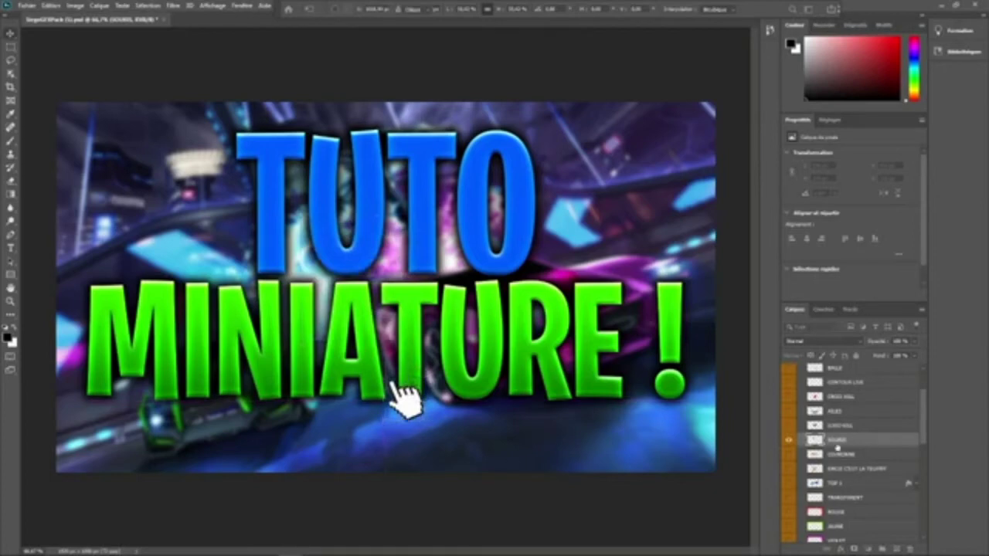
# Show the TRANSPARENT border and the FLECHE arrow layers, trying the JAUNE border in between and hiding it again
pyautogui.scroll(-1, 837, 448)
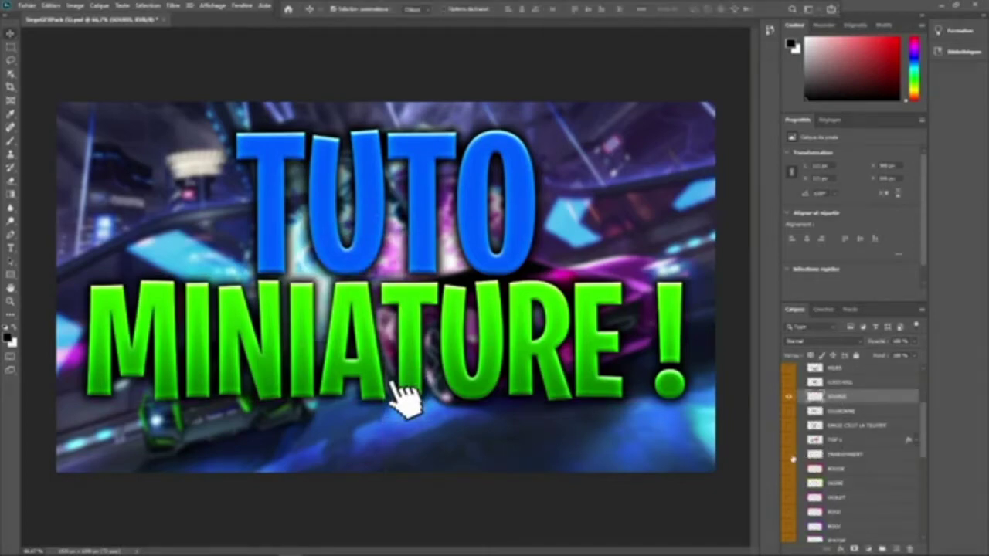
pyautogui.click(789, 455)
pyautogui.scroll(-2, 791, 457)
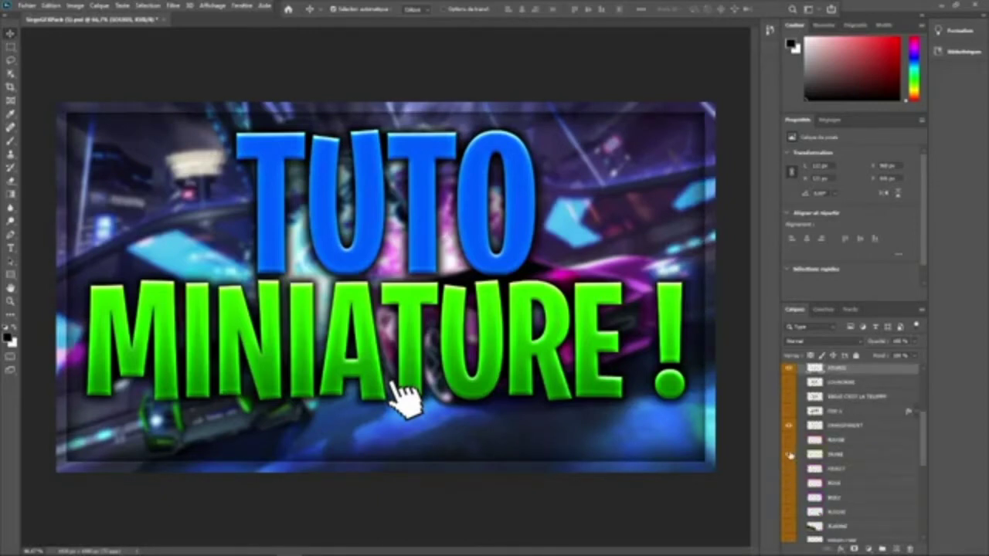
pyautogui.click(789, 455)
pyautogui.scroll(-2, 789, 456)
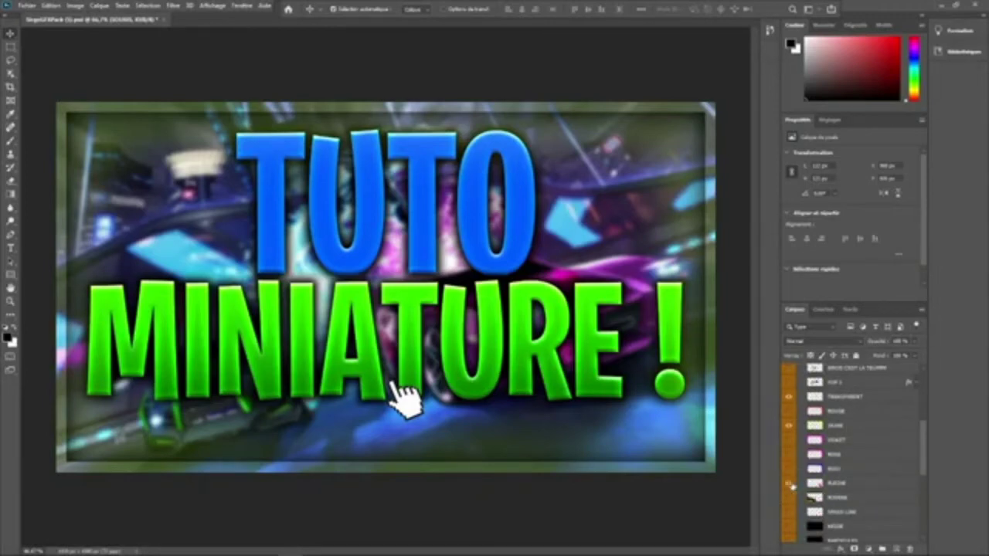
pyautogui.click(789, 484)
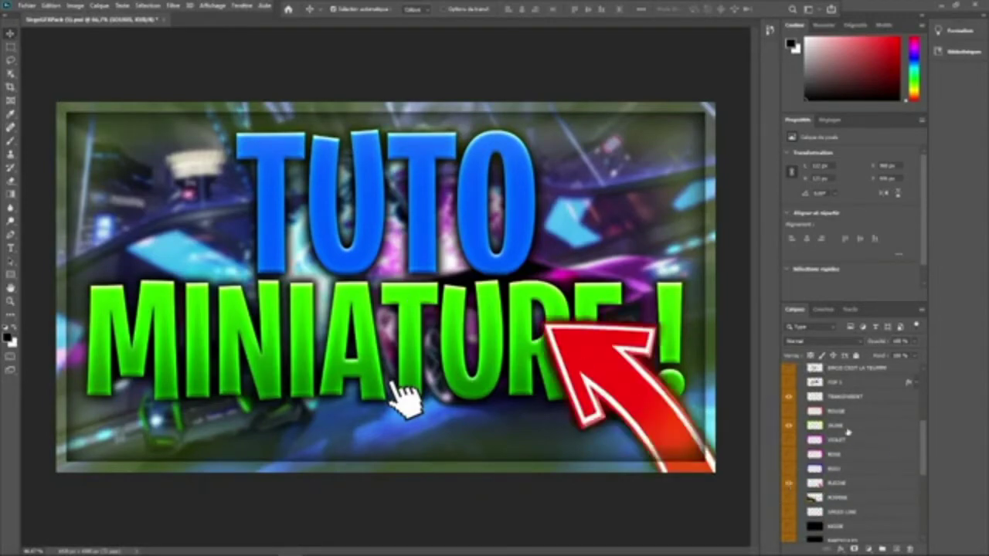
pyautogui.click(789, 426)
# Rotate the red FLECHE arrow to point down and to the right, and place it in the upper-left corner beside TUTO
pyautogui.moveTo(650, 396); pyautogui.dragTo(569, 296)
pyautogui.hotkey('ctrl', 't')
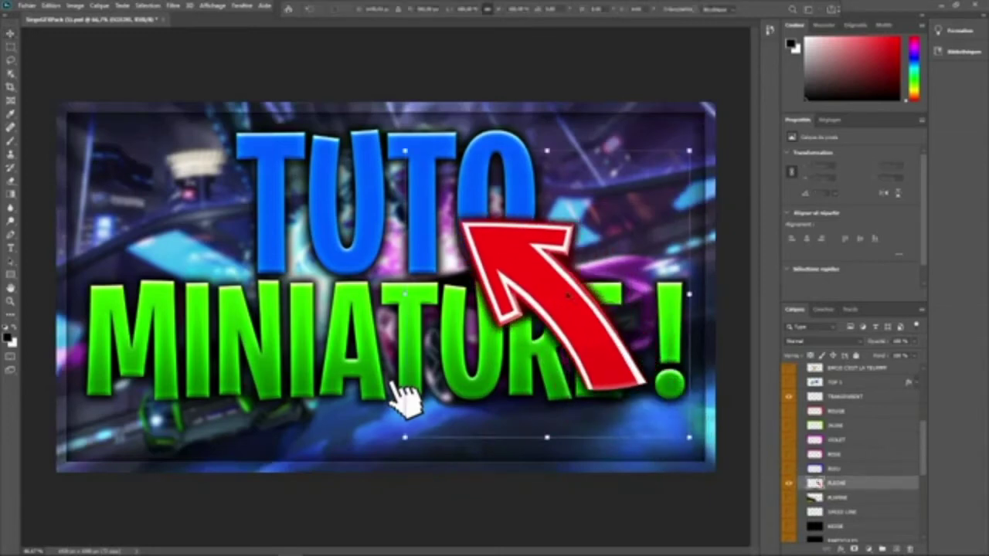
pyautogui.moveTo(394, 440); pyautogui.dragTo(733, 203)
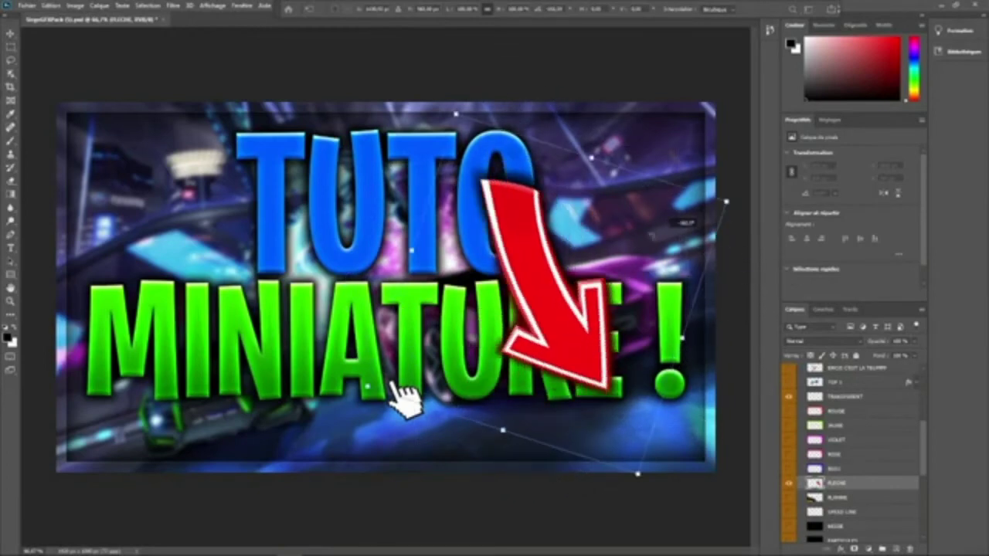
pyautogui.moveTo(529, 259); pyautogui.dragTo(141, 142)
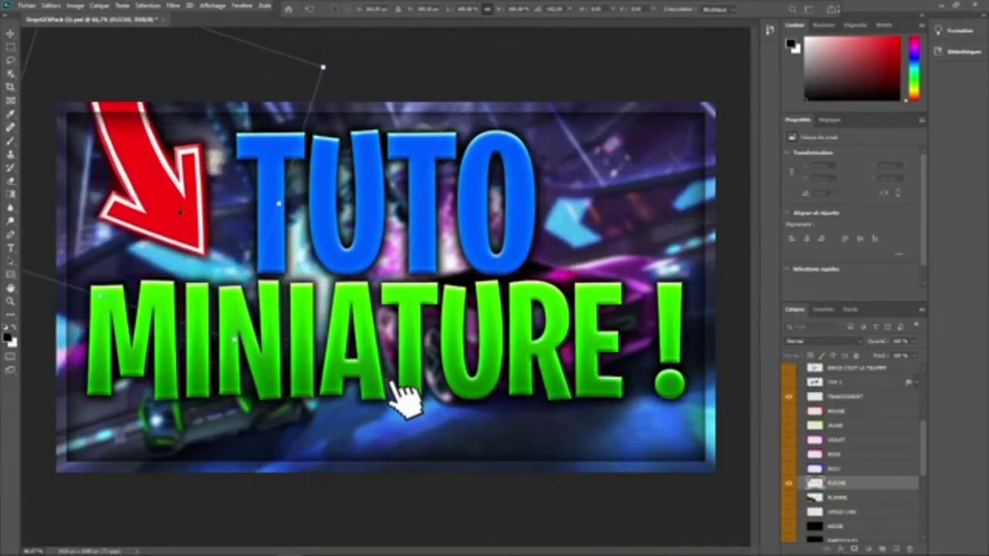
pyautogui.press('Return')
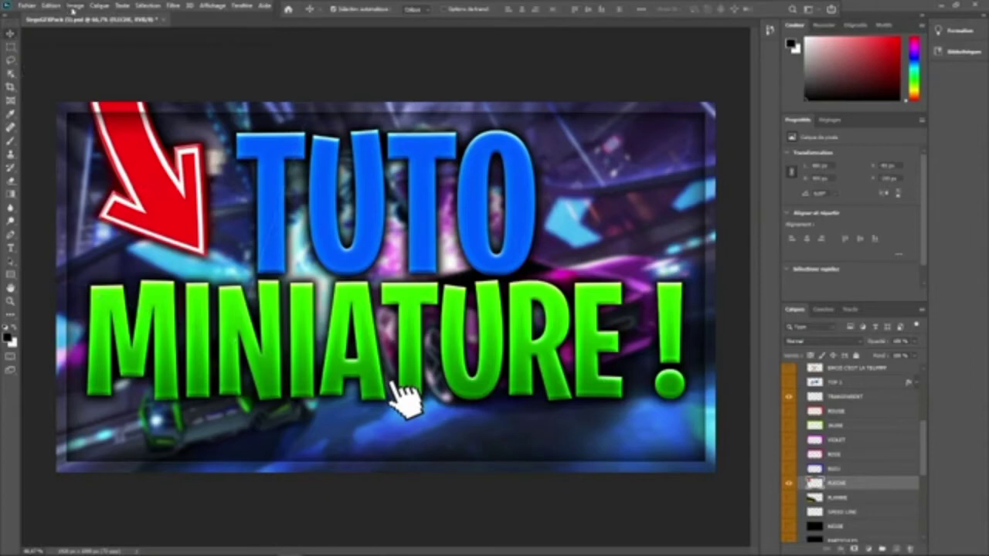
# Recolor the red FLECHE arrow to bright green by shifting its hue with Hue/Saturation
pyautogui.click(73, 8)
pyautogui.moveTo(96, 37)
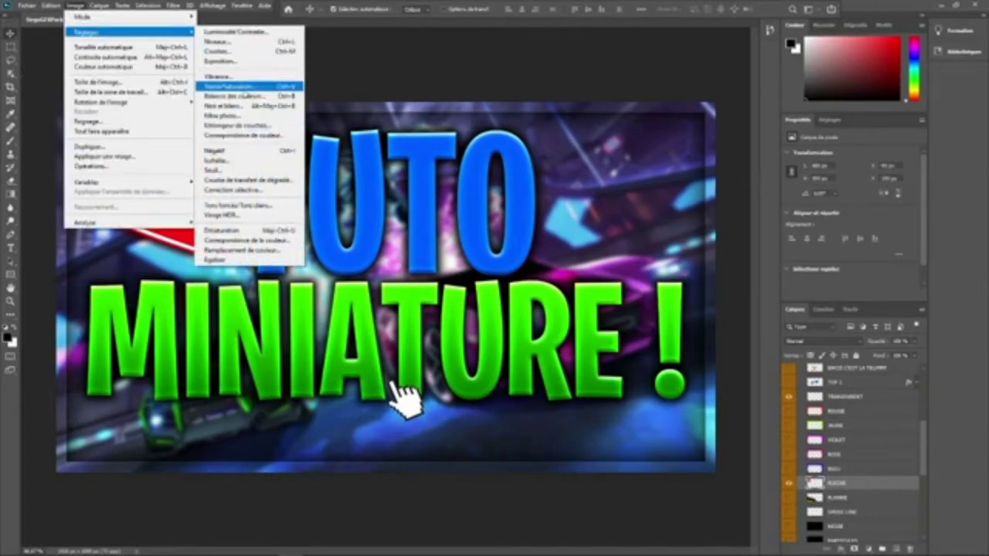
pyautogui.click(238, 87)
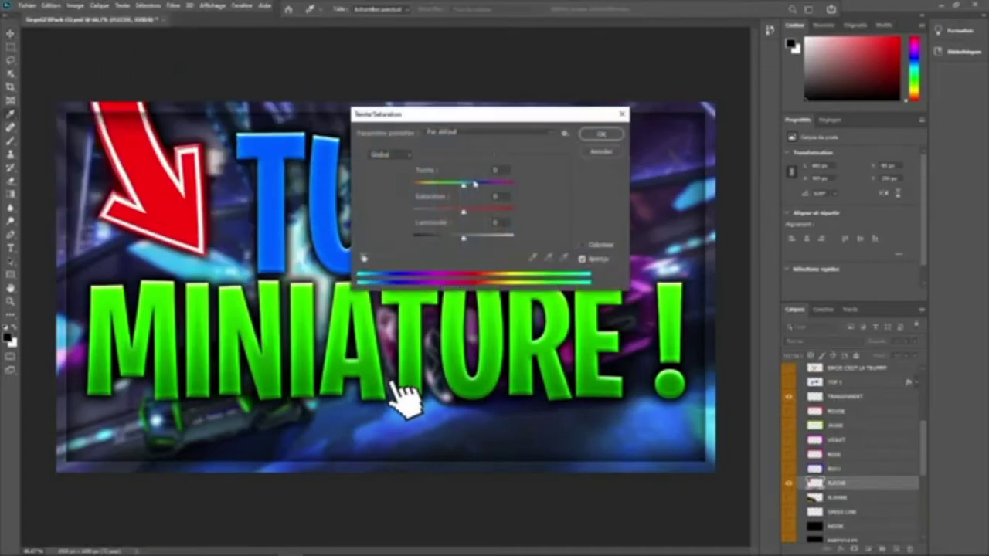
pyautogui.moveTo(464, 186); pyautogui.dragTo(513, 185)
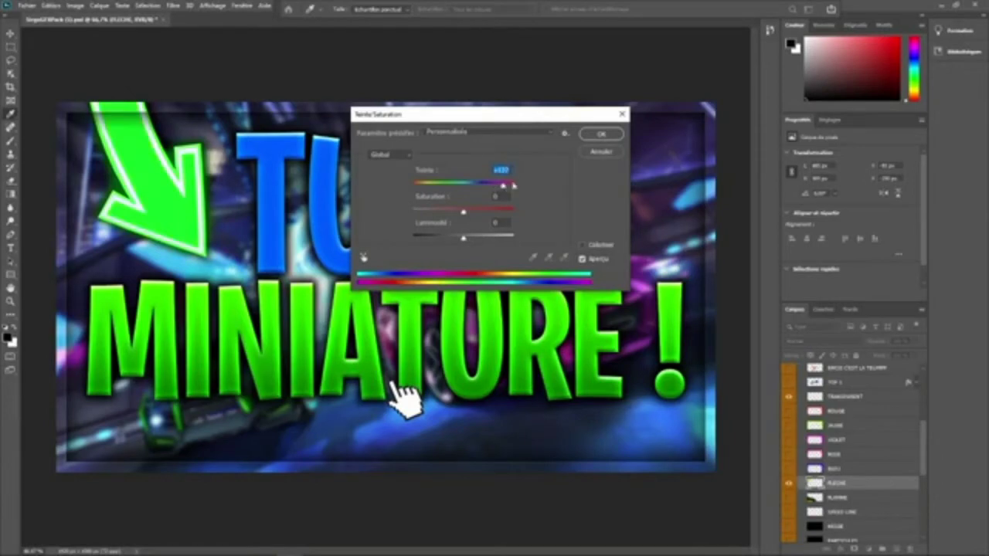
pyautogui.click(601, 135)
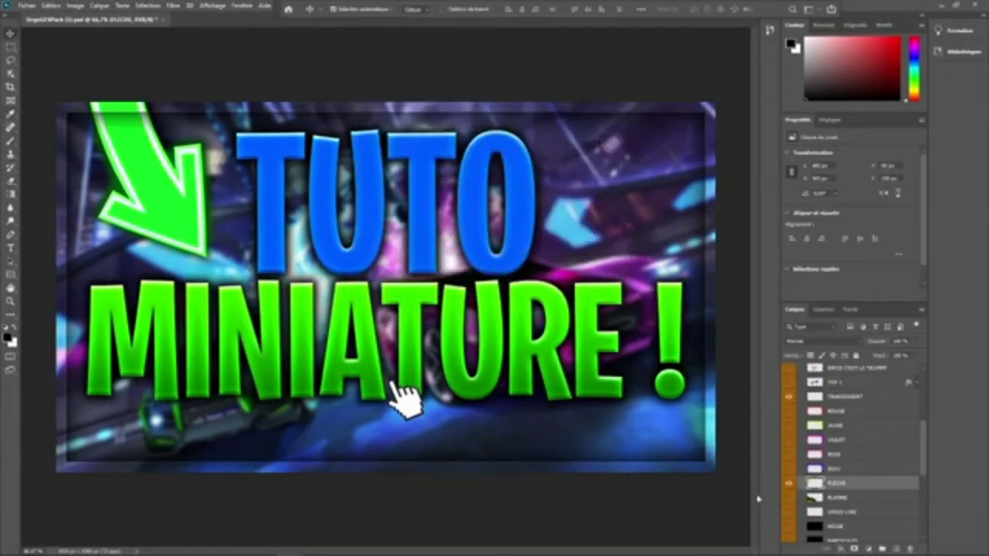
# Show the SPEED LINE and NEIGE overlay layers over the thumbnail
pyautogui.scroll(-1, 839, 477)
pyautogui.click(789, 483)
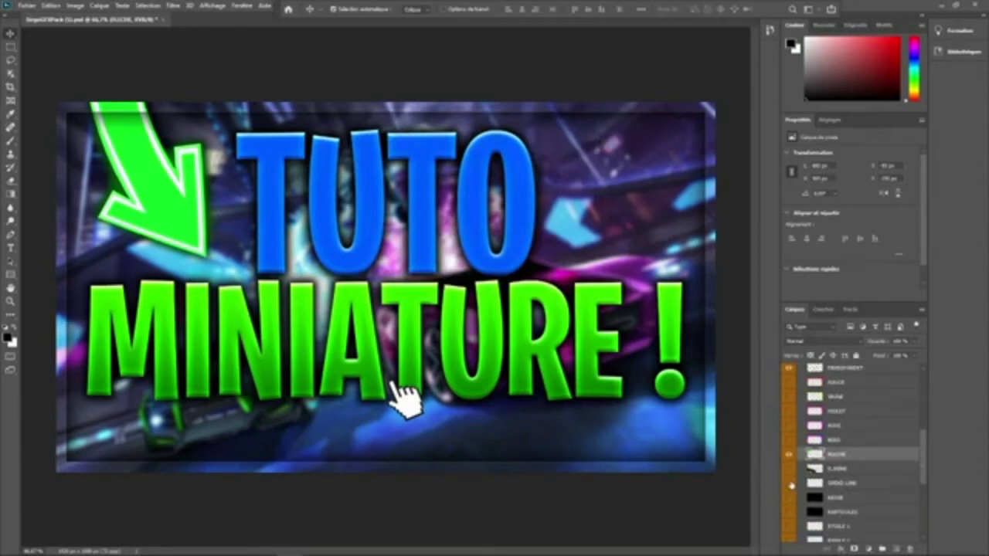
pyautogui.click(790, 498)
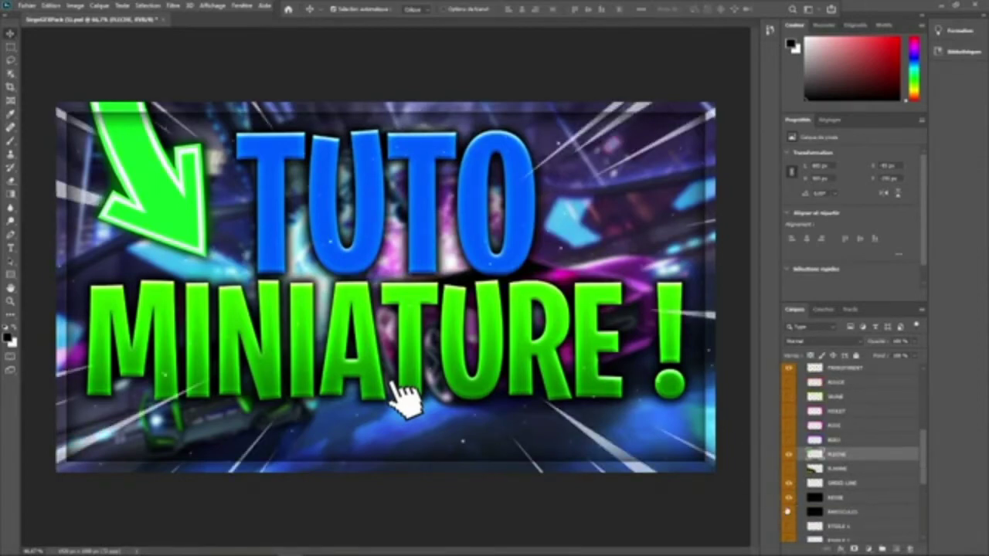
# Apply a very slight positive hue shift to the NEIGE snow layer with Hue/Saturation
pyautogui.click(827, 499)
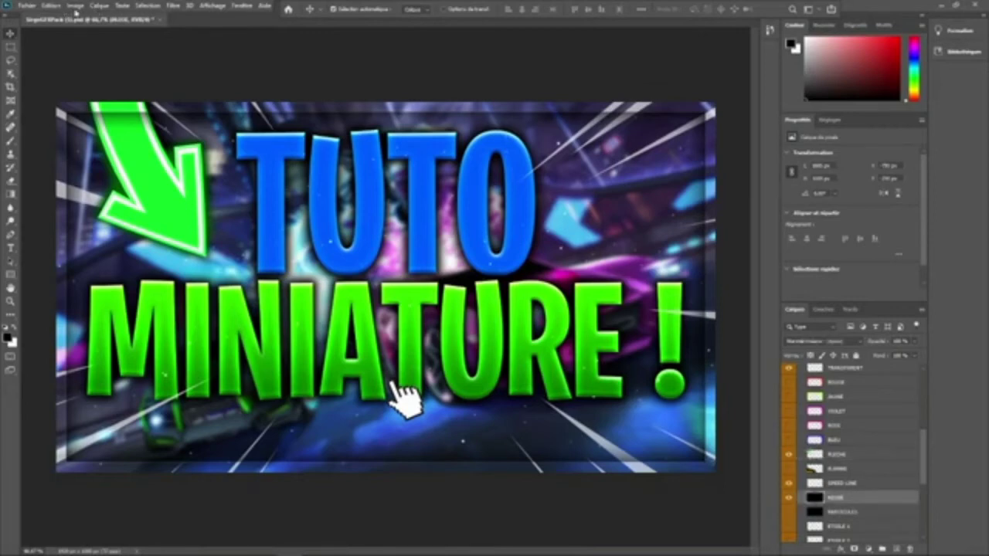
pyautogui.click(75, 7)
pyautogui.moveTo(147, 33)
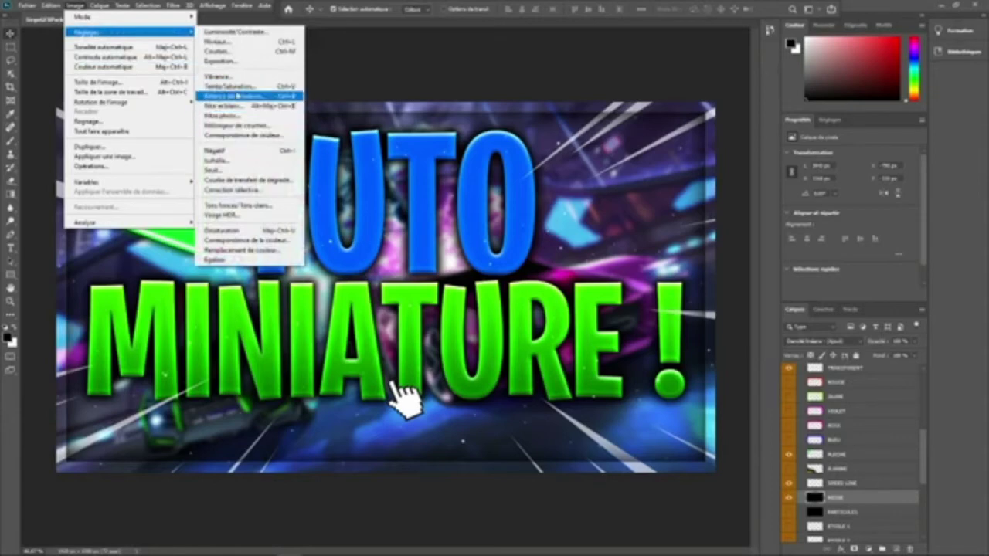
pyautogui.click(231, 87)
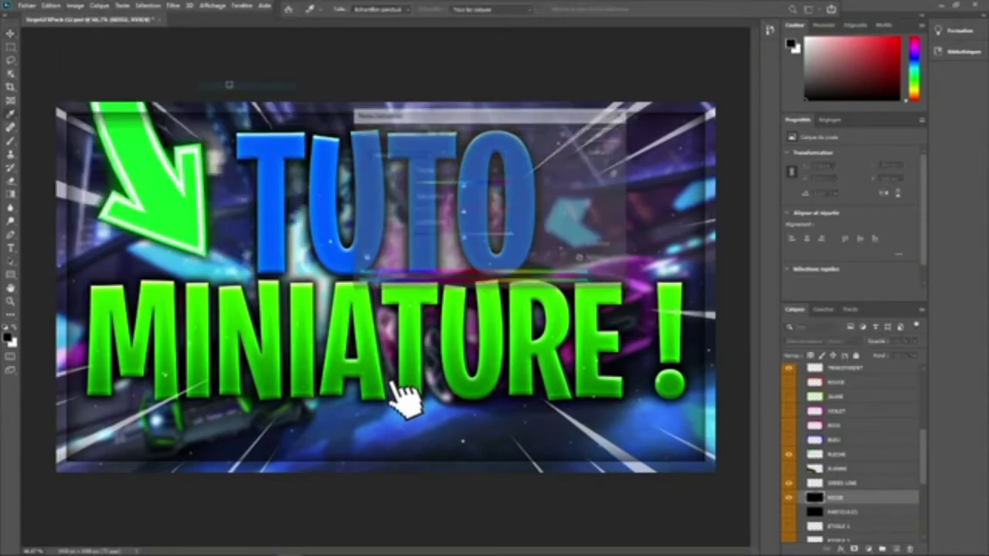
pyautogui.moveTo(464, 186)
pyautogui.mouseDown()
pyautogui.moveTo(499, 194)
pyautogui.moveTo(465, 186)
pyautogui.mouseUp()
pyautogui.click(601, 133)
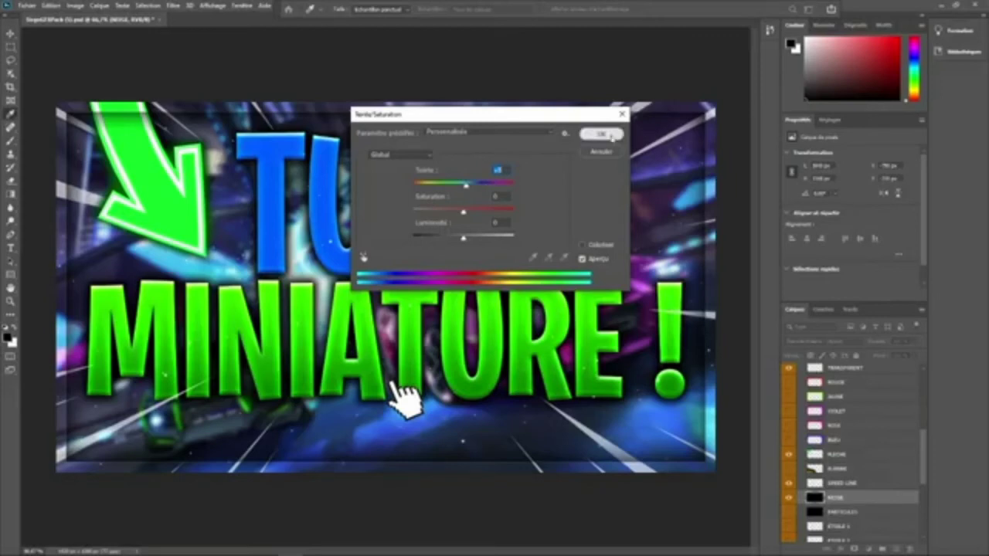
# Show both ETOILE star flares, placing the larger one on the IN of MINIATURE and the smaller one on the O of TUTO
pyautogui.scroll(-1, 831, 494)
pyautogui.scroll(-4, 828, 506)
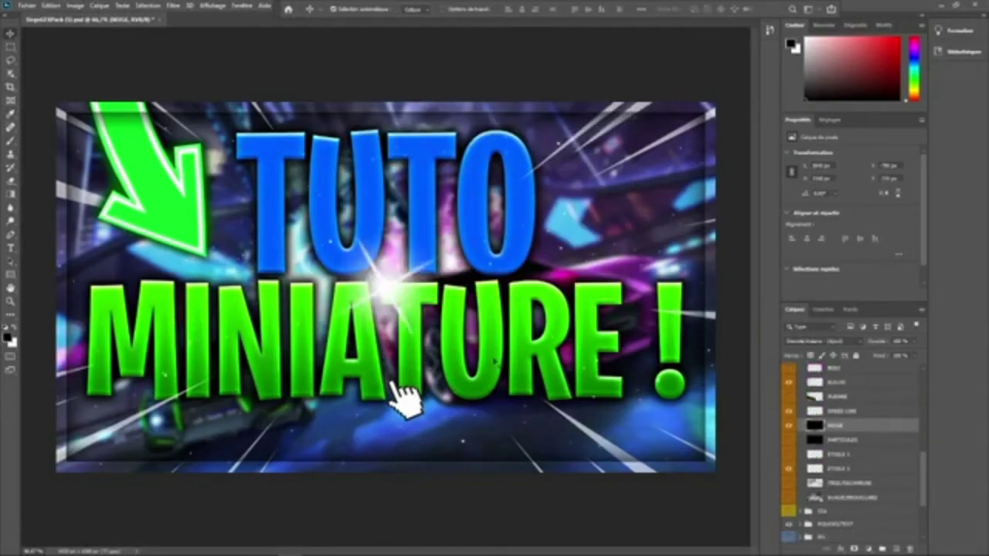
pyautogui.moveTo(385, 294); pyautogui.dragTo(203, 335)
pyautogui.click(789, 425)
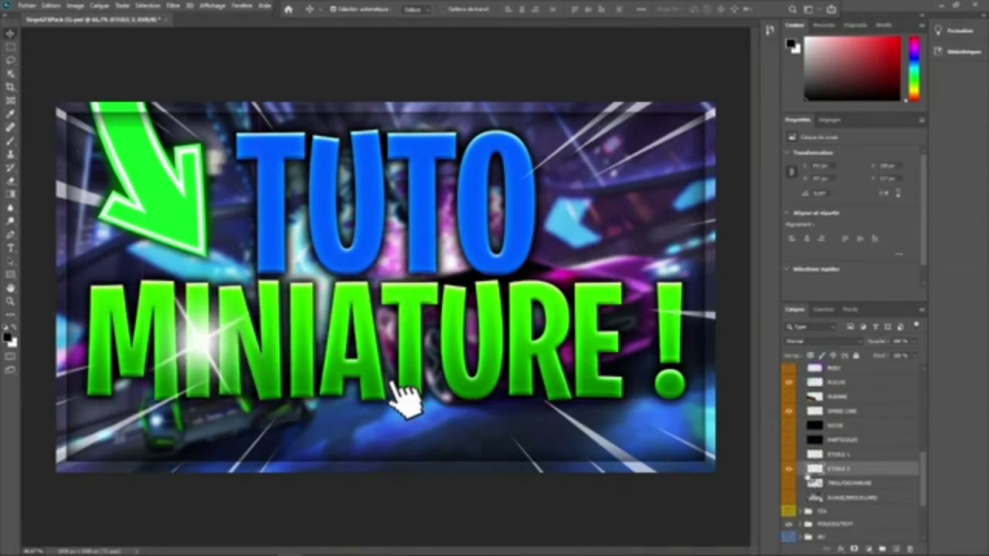
pyautogui.click(789, 455)
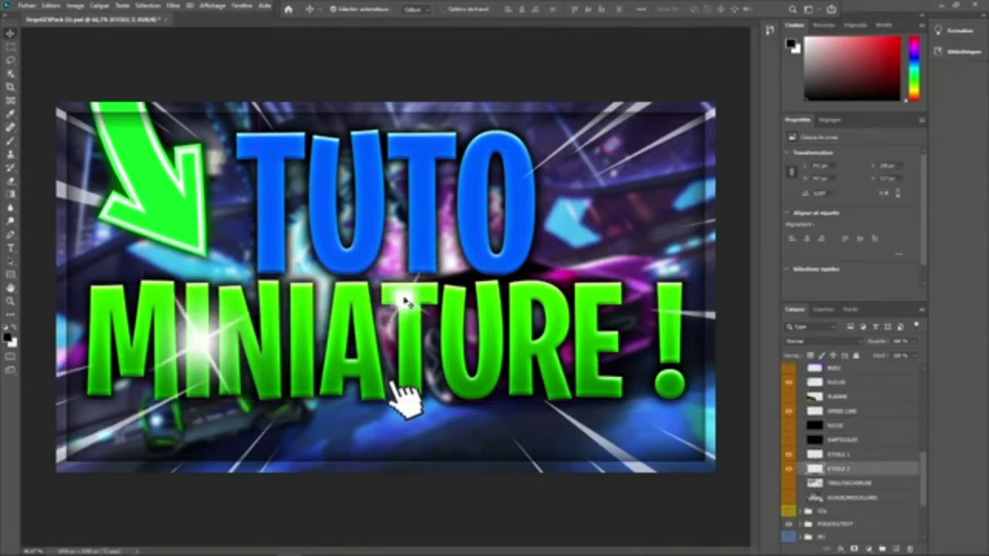
pyautogui.moveTo(407, 302); pyautogui.dragTo(485, 160)
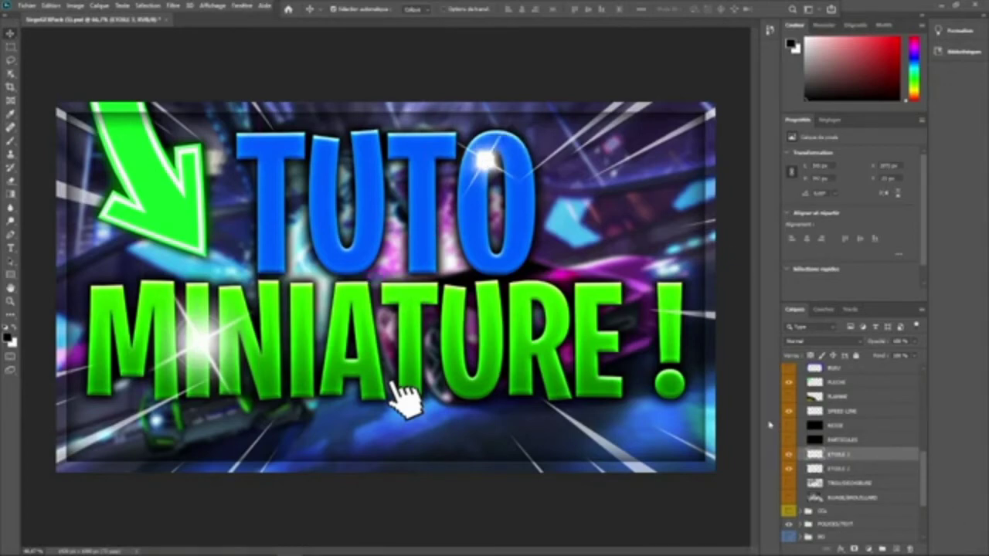
# Preview the PARTICULES overlay, hide it again and show the NEIGE snow layer in its place
pyautogui.click(788, 440)
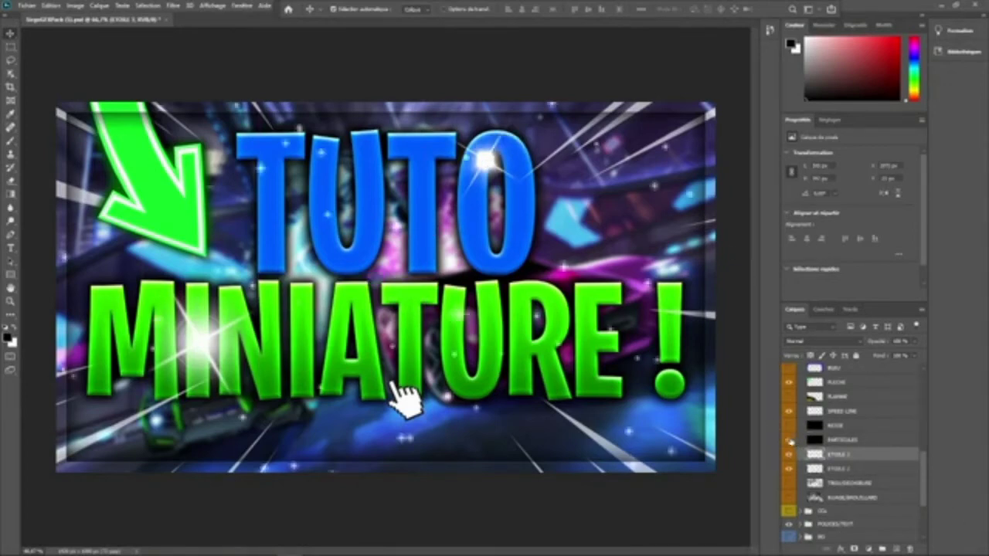
pyautogui.scroll(-1, 790, 439)
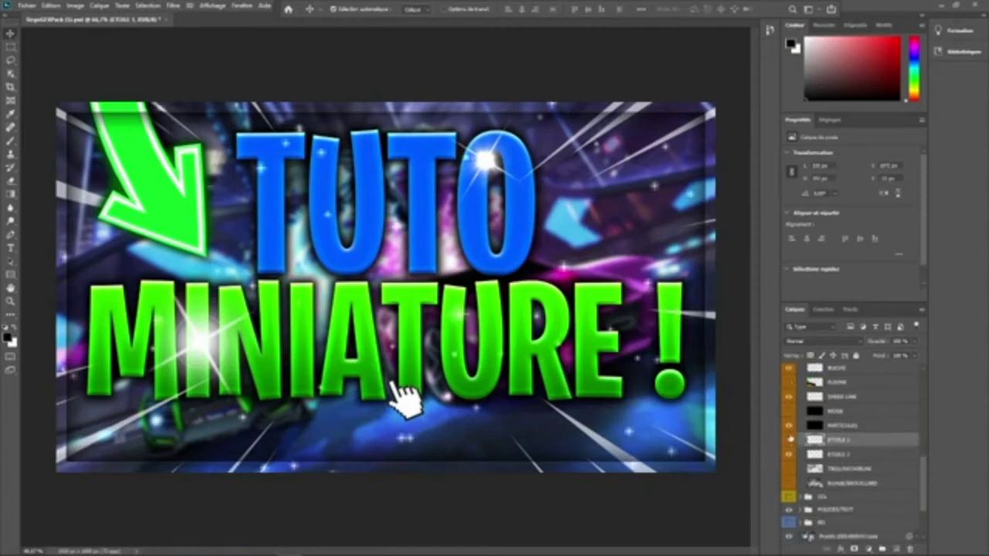
pyautogui.click(789, 440)
pyautogui.click(788, 426)
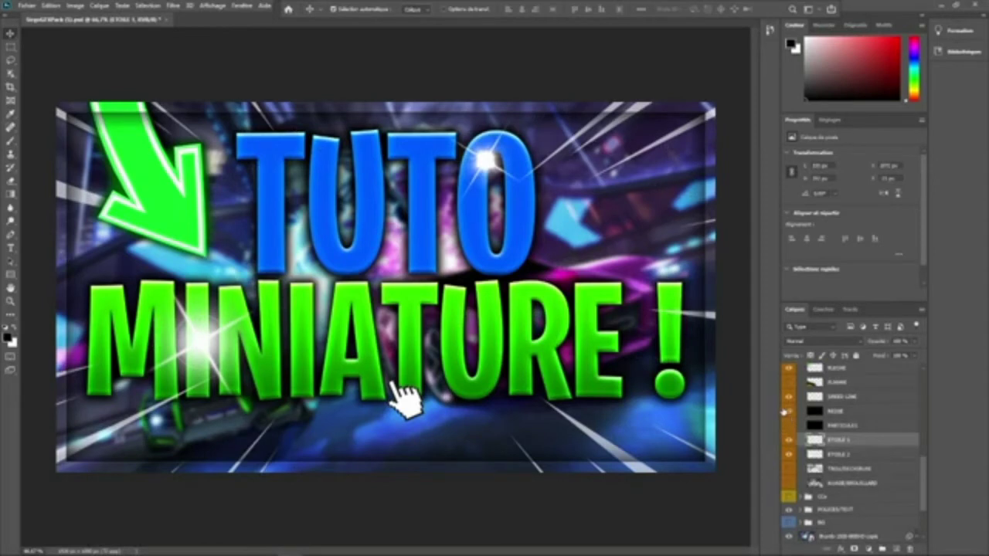
# Move the green emoji layer group above the CCs group and expand it
pyautogui.scroll(-3, 789, 414)
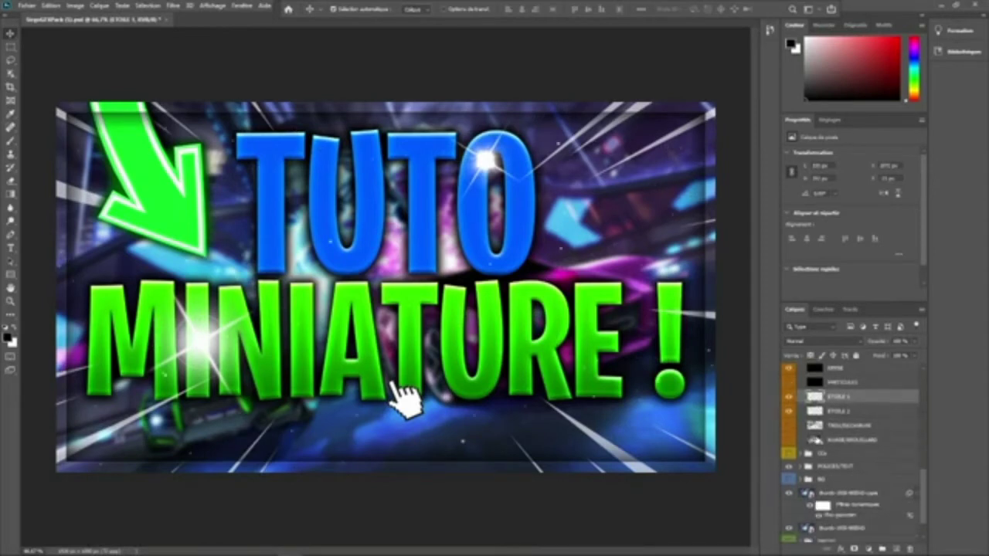
pyautogui.scroll(-2, 850, 452)
pyautogui.scroll(-1, 888, 499)
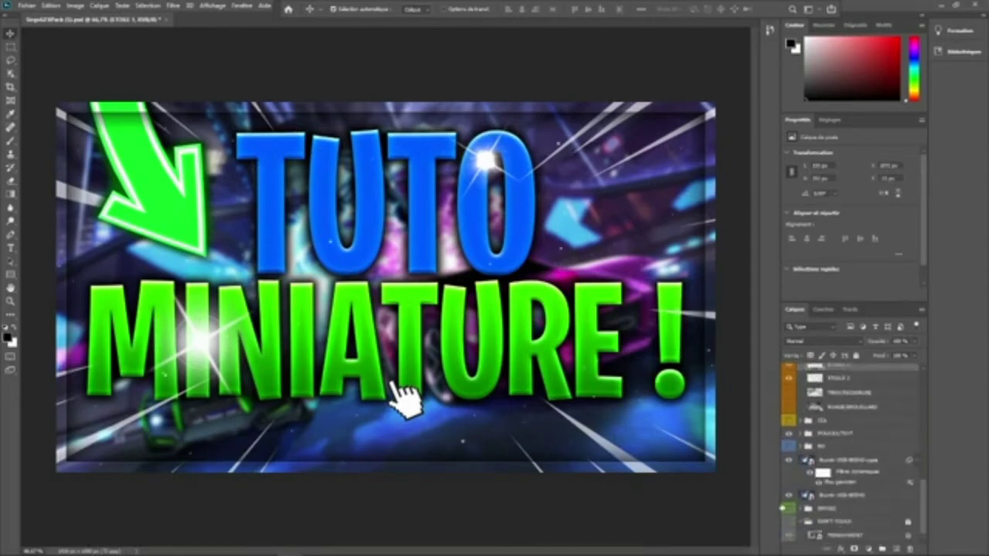
pyautogui.moveTo(830, 512); pyautogui.dragTo(823, 434)
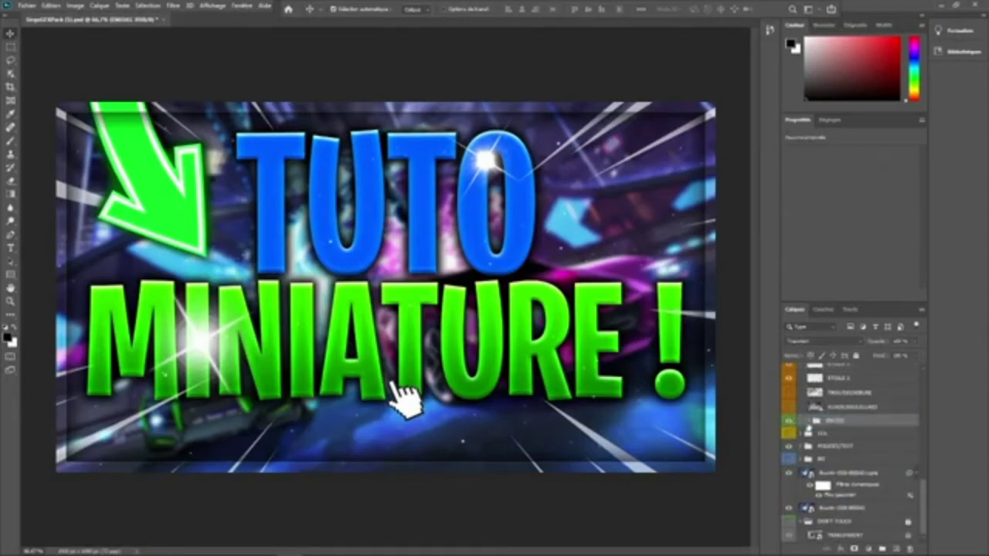
pyautogui.click(808, 421)
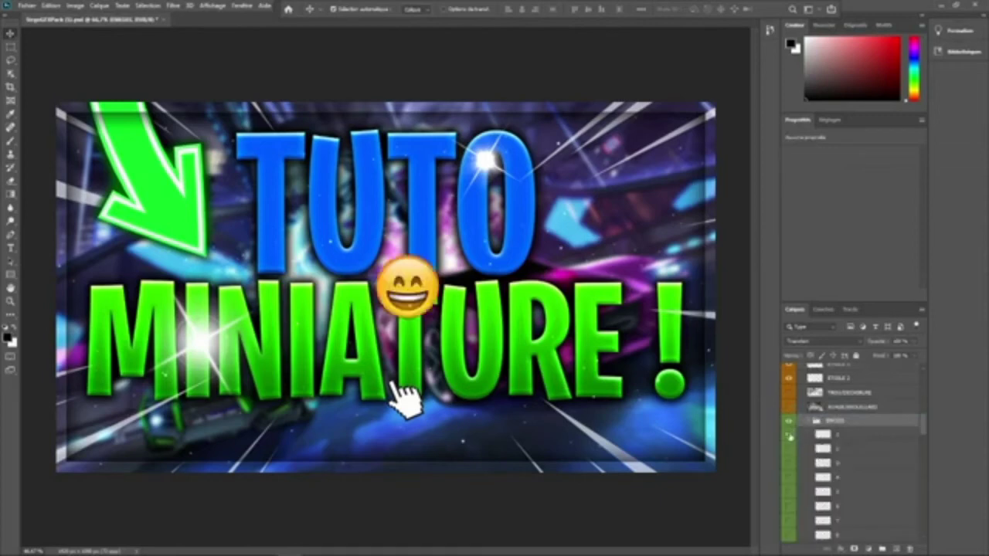
# Preview several emojis from the group, such as the winking, kissing and sad faces, hiding each one again
pyautogui.click(790, 435)
pyautogui.click(789, 449)
pyautogui.click(789, 454)
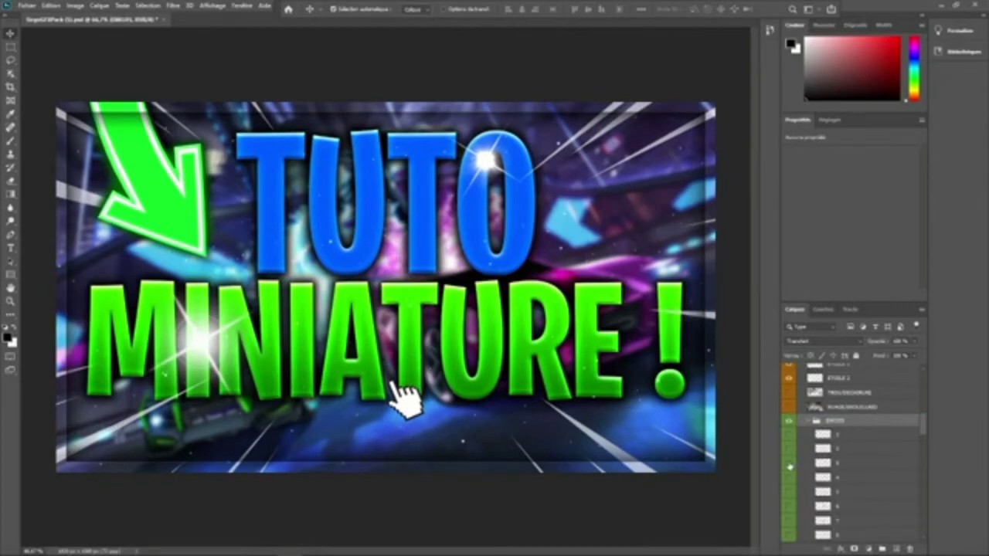
pyautogui.scroll(-2, 788, 467)
pyautogui.click(788, 479)
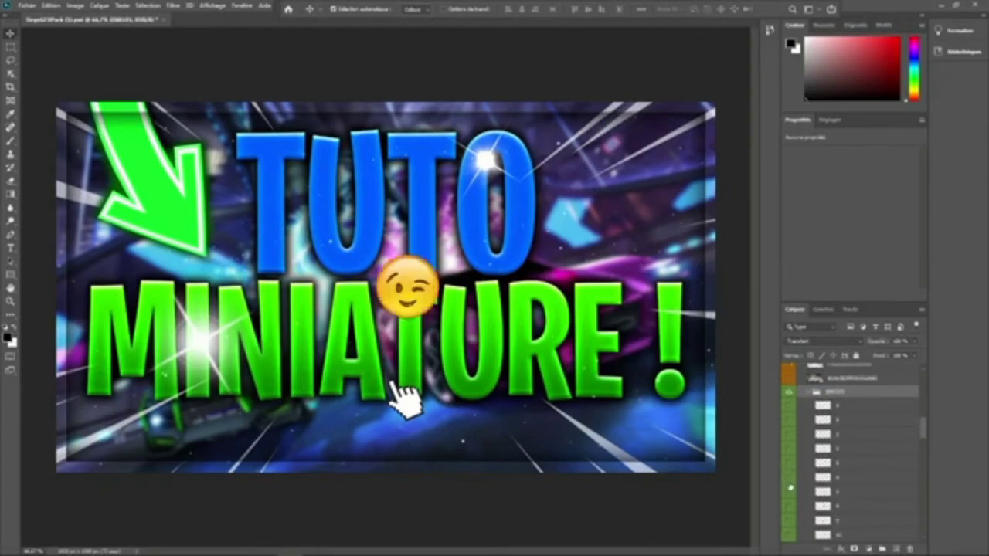
pyautogui.click(790, 488)
pyautogui.scroll(-1, 792, 492)
pyautogui.click(789, 492)
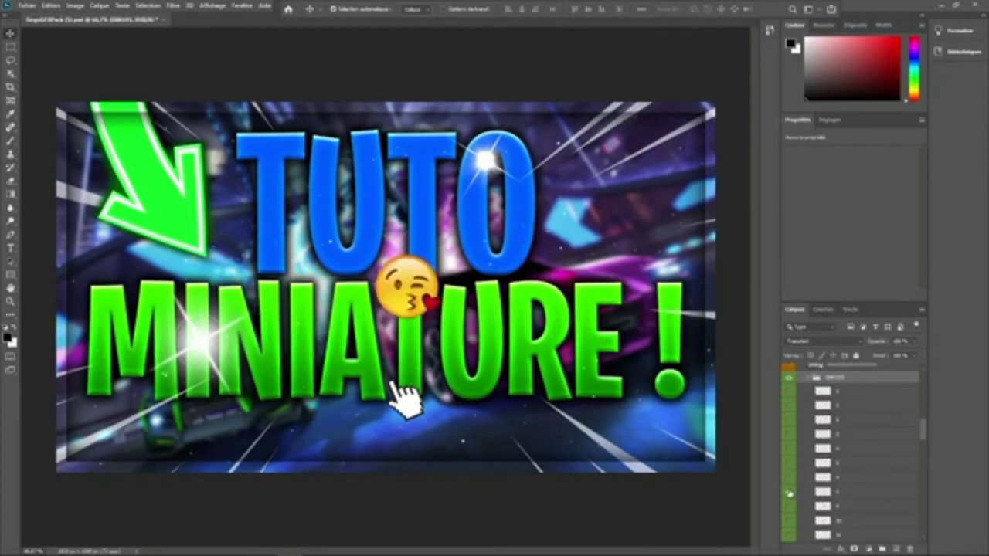
pyautogui.click(788, 493)
pyautogui.scroll(-1, 789, 495)
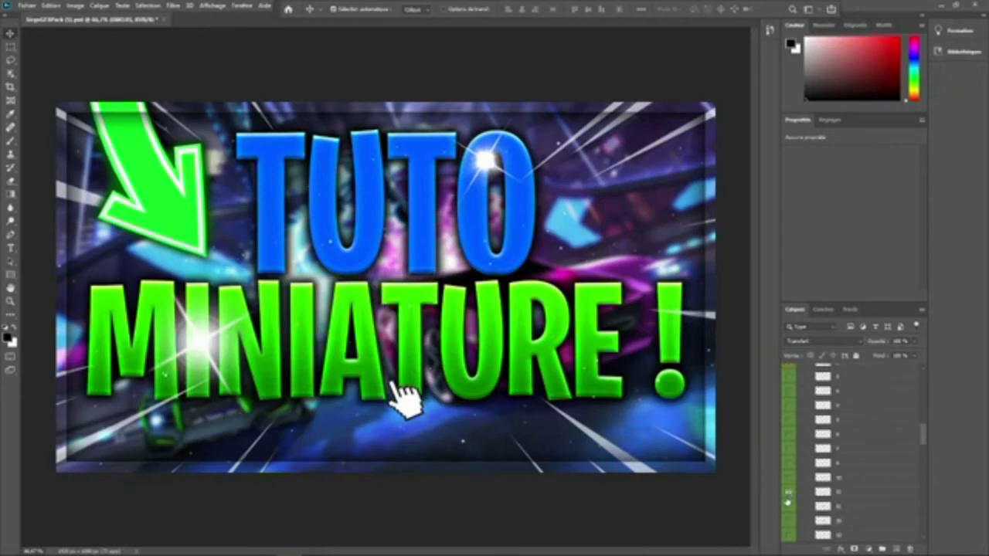
pyautogui.click(789, 501)
pyautogui.click(791, 516)
pyautogui.click(789, 521)
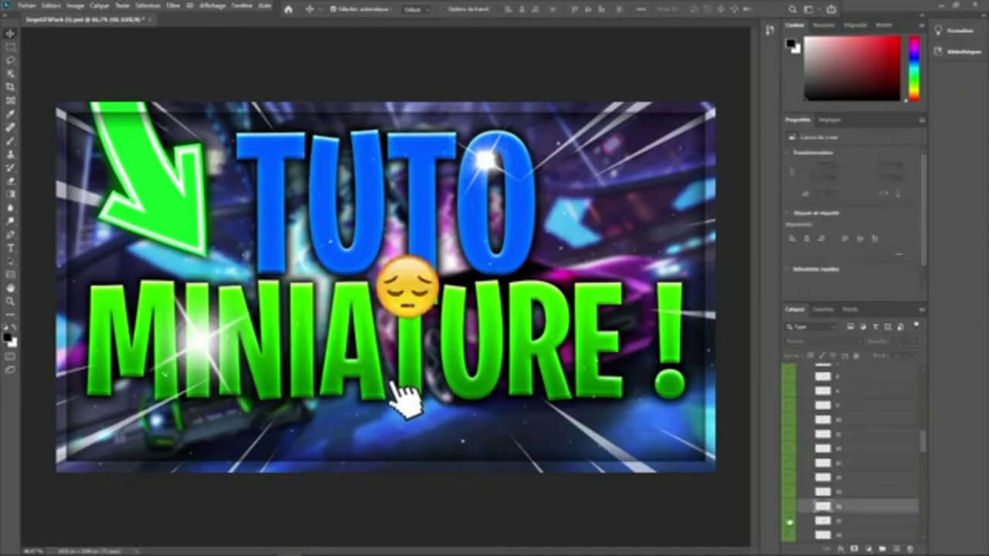
pyautogui.click(789, 521)
pyautogui.click(789, 518)
pyautogui.click(788, 508)
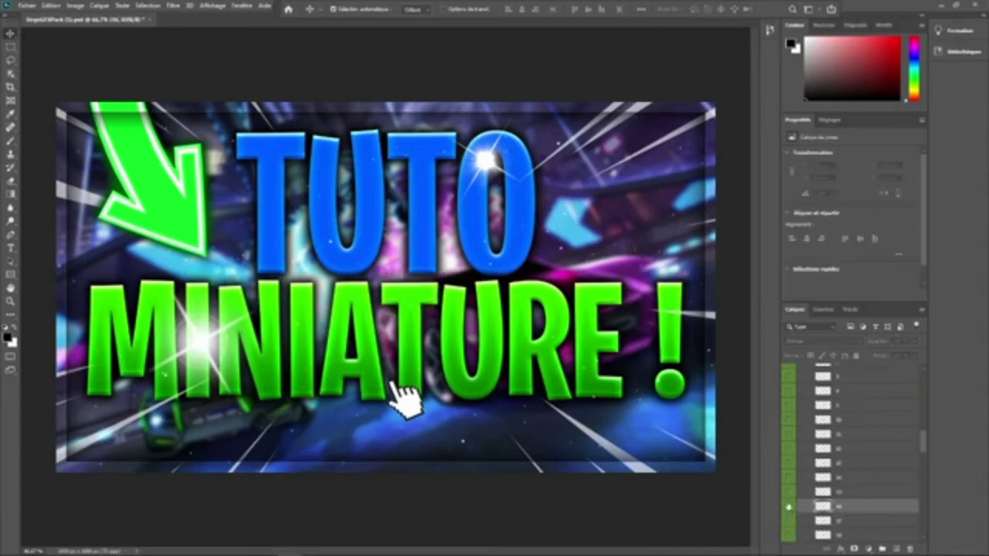
pyautogui.click(789, 507)
pyautogui.click(789, 507)
# Show the grinning emoji, hide the NEIGE layer covering it and place the emoji in the thumbnail's upper-right corner
pyautogui.scroll(3, 802, 439)
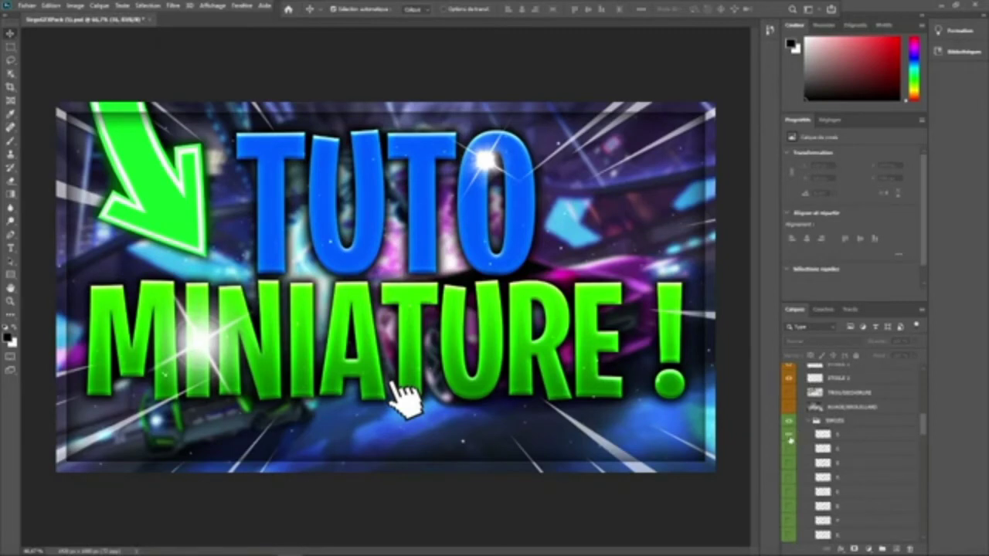
pyautogui.click(789, 439)
pyautogui.scroll(2, 790, 439)
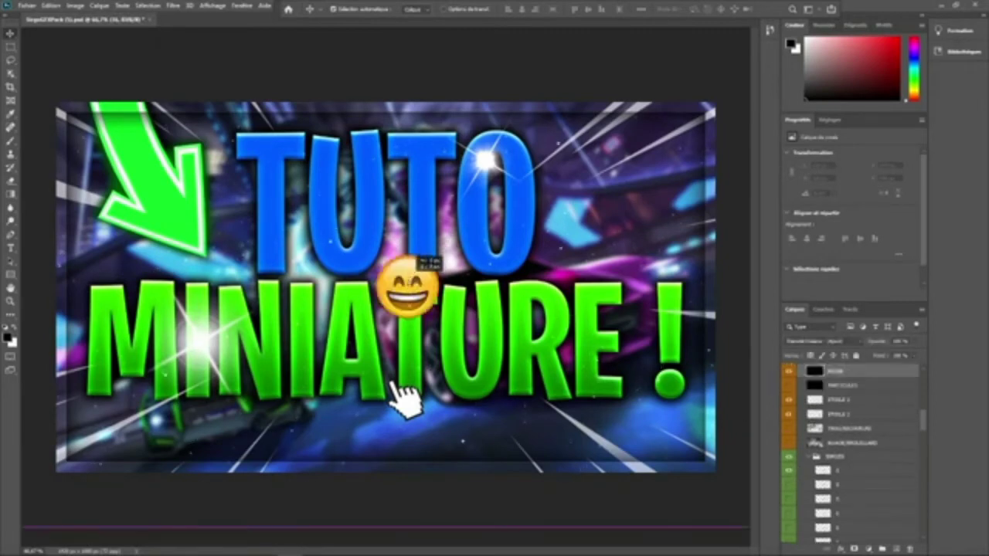
pyautogui.click(411, 275)
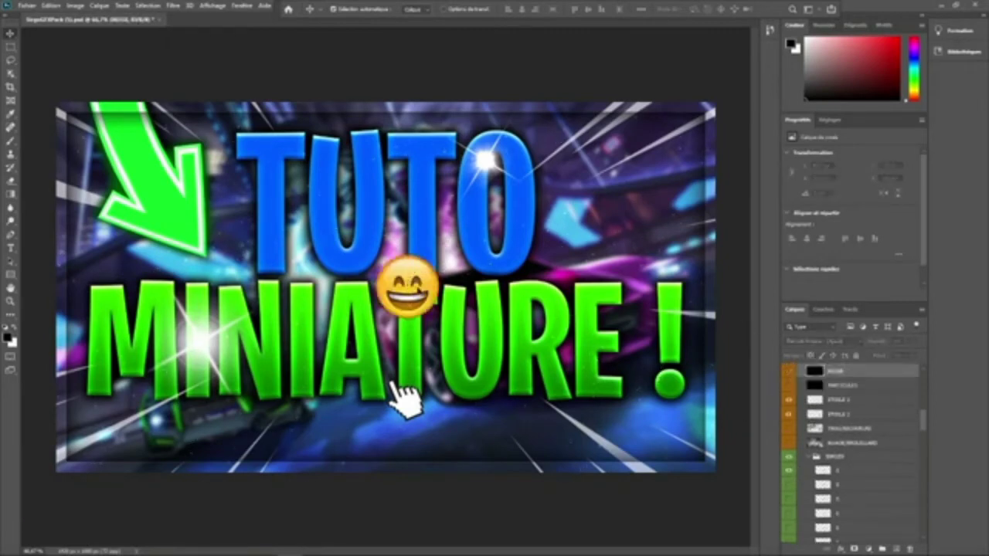
pyautogui.moveTo(408, 286); pyautogui.dragTo(687, 128)
# Show the tears-of-joy emoji, trying the crying face beforehand, and place it in the thumbnail's lower-left corner
pyautogui.scroll(-2, 805, 437)
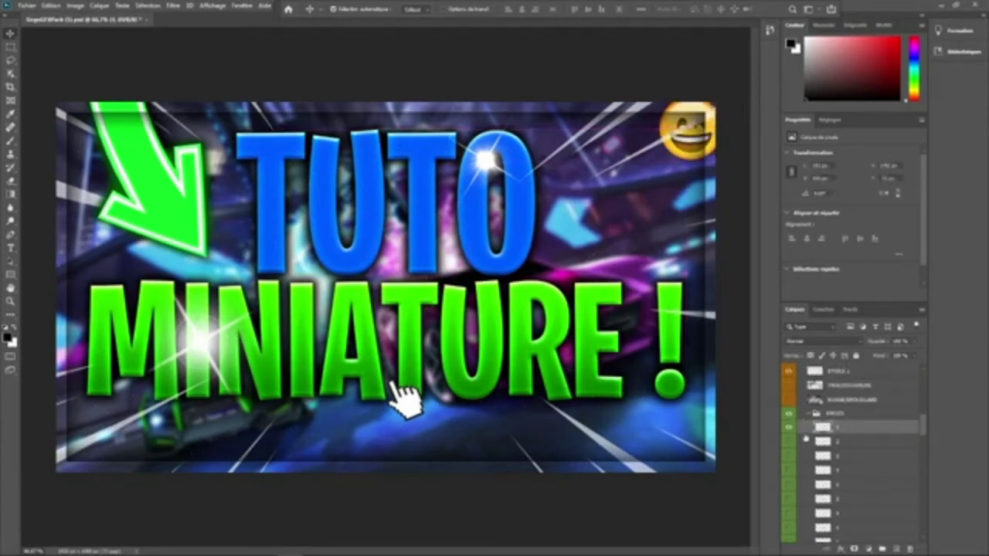
pyautogui.scroll(-5, 806, 437)
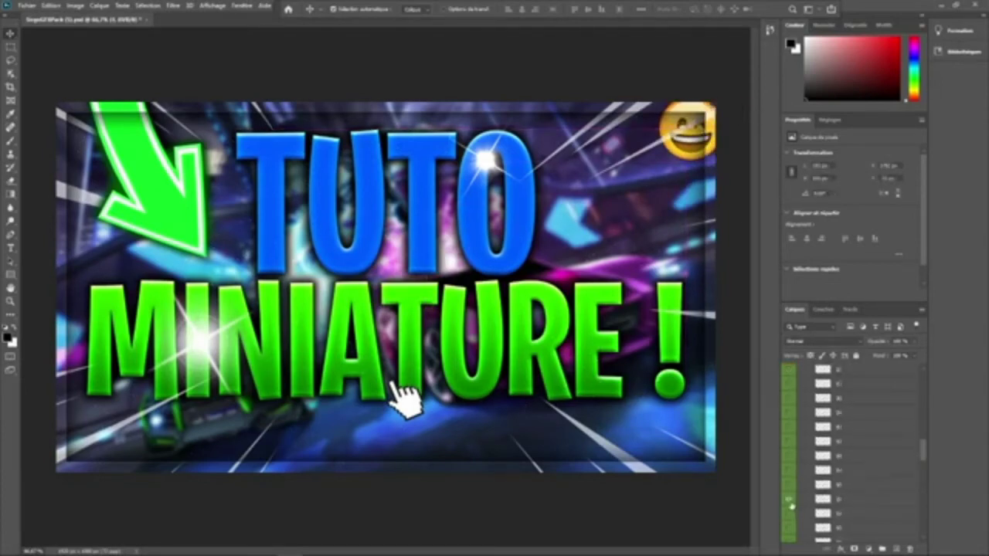
pyautogui.click(789, 501)
pyautogui.click(790, 500)
pyautogui.click(789, 514)
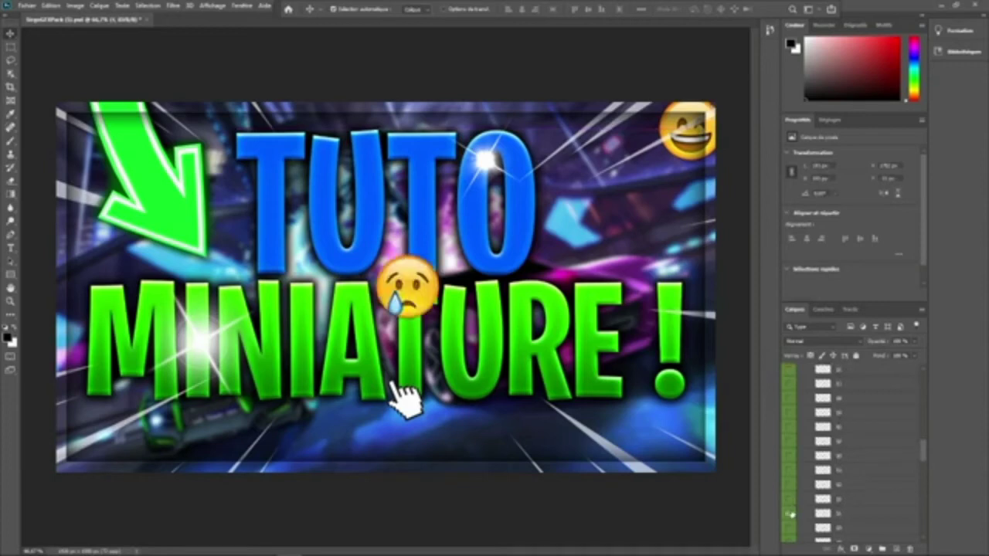
pyautogui.click(789, 514)
pyautogui.click(790, 530)
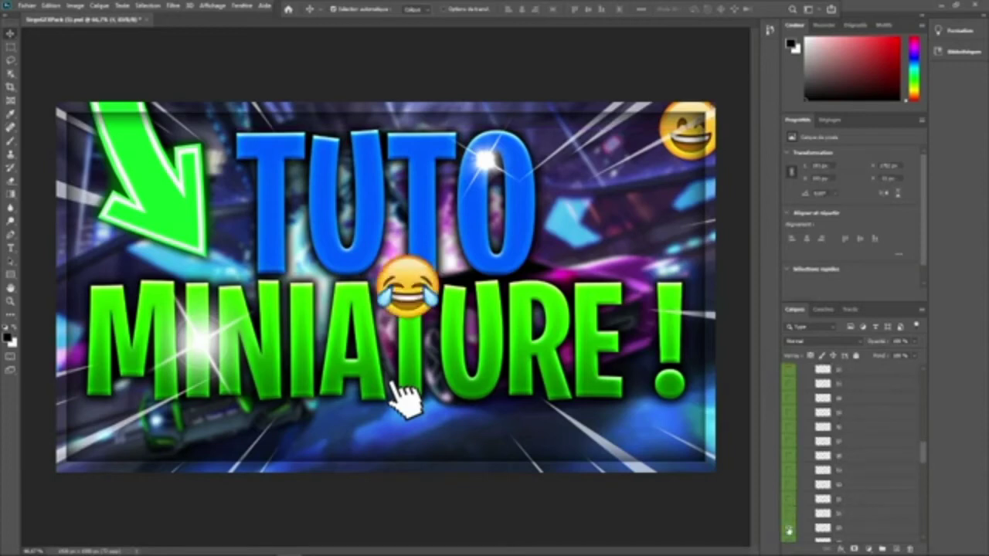
pyautogui.moveTo(407, 290); pyautogui.dragTo(85, 444)
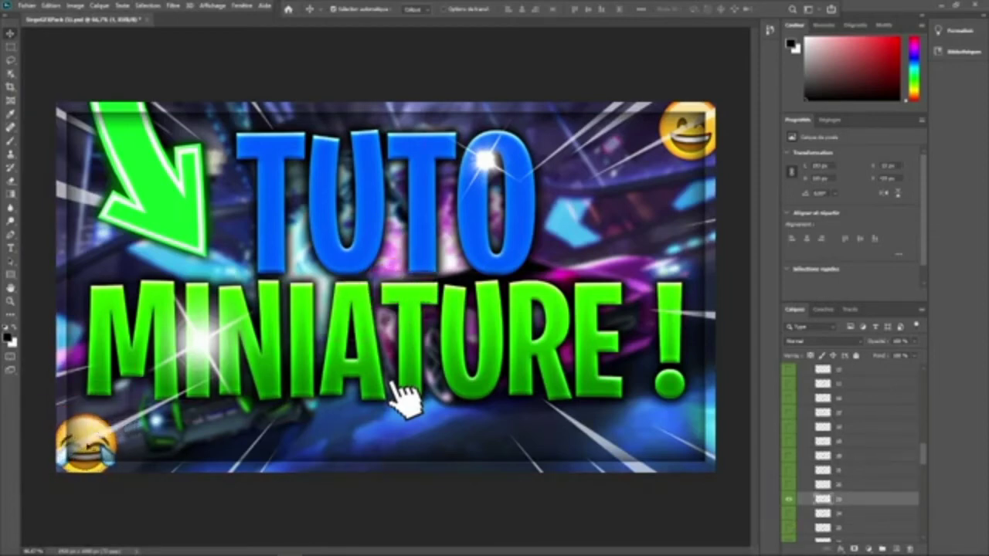
# Collapse the emoji layer group and show the PARTICULES layer over the thumbnail
pyautogui.scroll(-3, 844, 456)
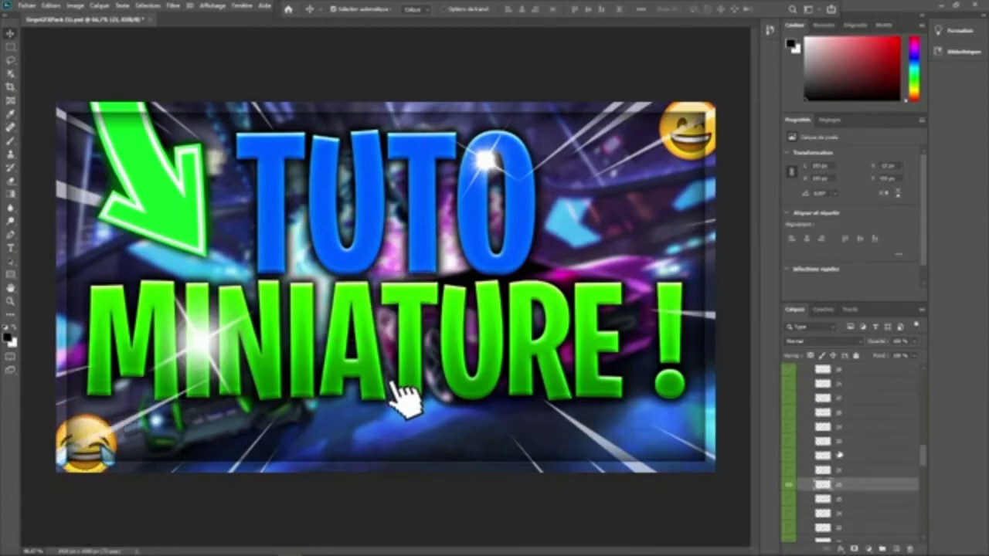
pyautogui.scroll(5, 844, 457)
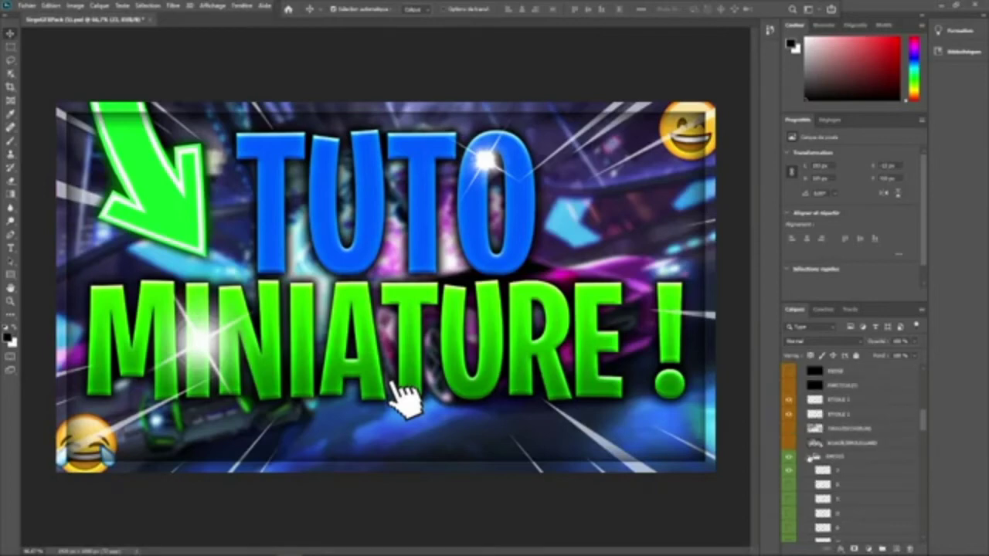
pyautogui.click(809, 458)
pyautogui.scroll(2, 811, 461)
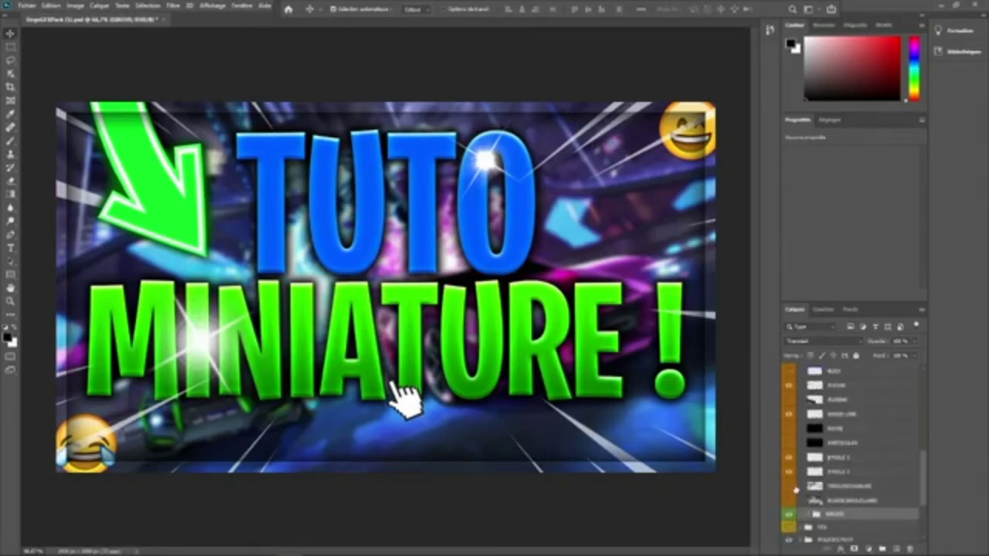
pyautogui.scroll(1, 795, 489)
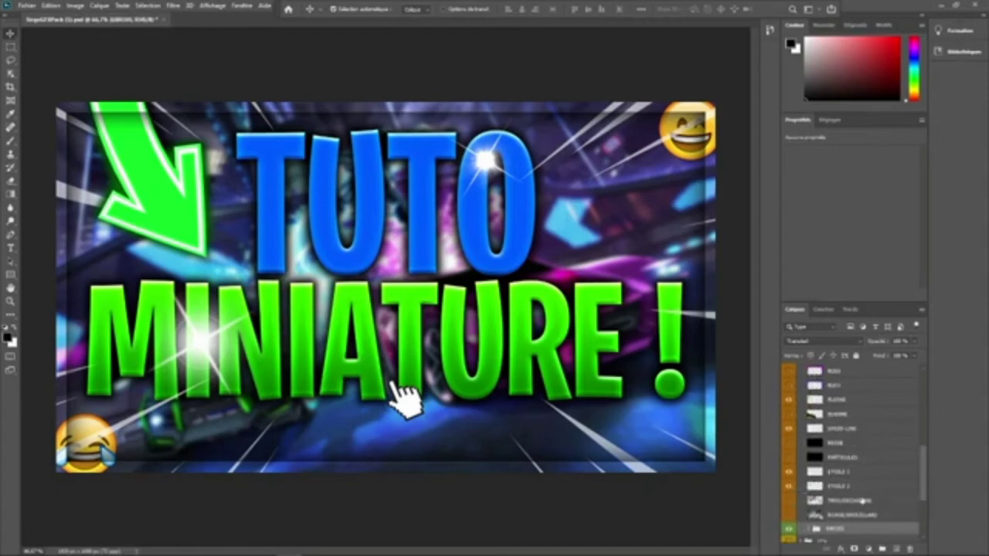
pyautogui.click(789, 458)
# Preview the flame layer over the thumbnail and hide it again
pyautogui.scroll(2, 808, 448)
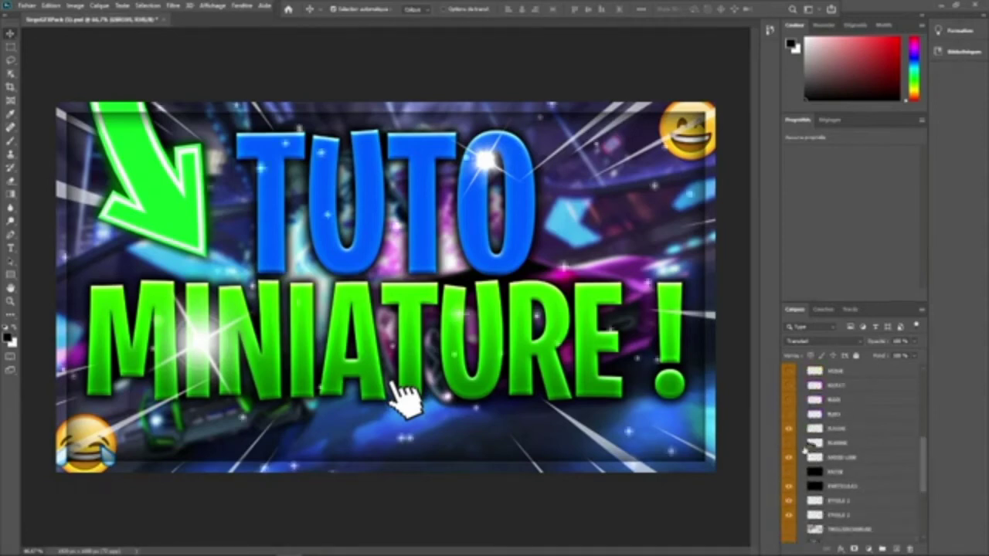
pyautogui.click(789, 444)
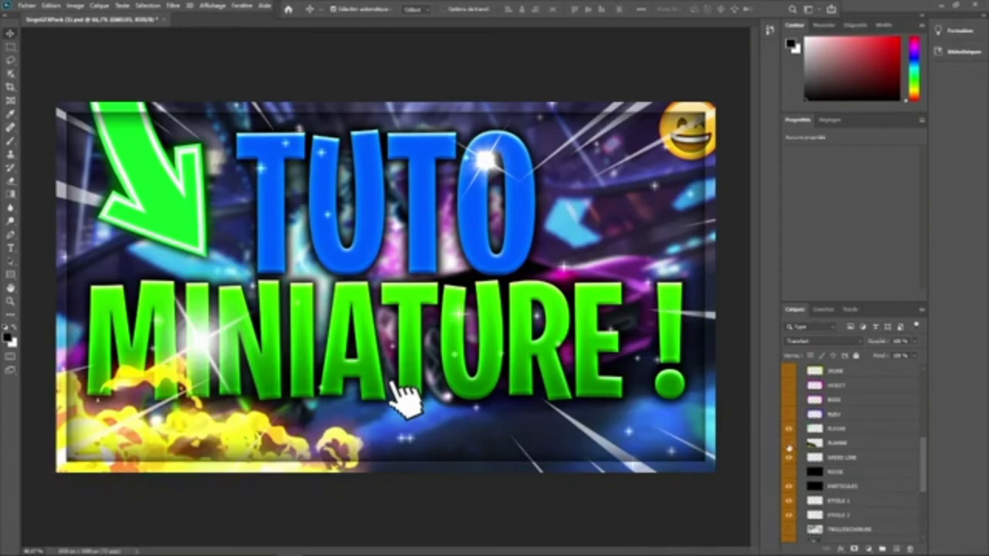
pyautogui.click(789, 445)
# Collapse the orange tools and objects layer group and select the blurred background copy layer
pyautogui.scroll(5, 789, 445)
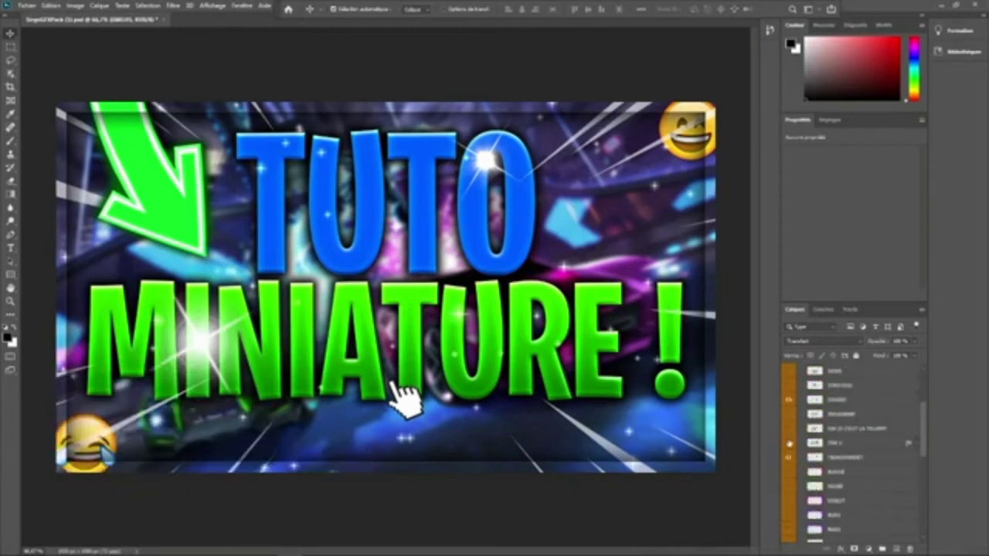
pyautogui.scroll(2, 789, 445)
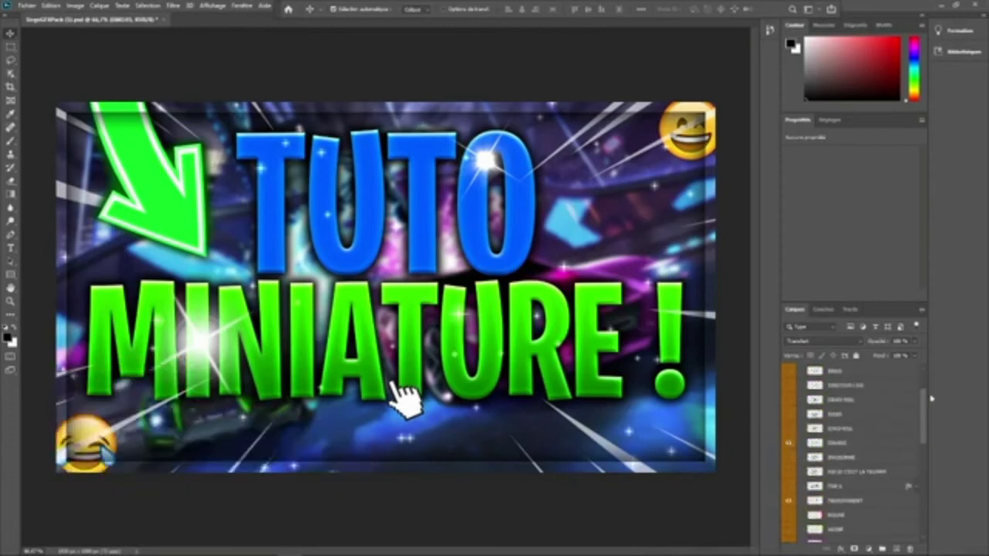
pyautogui.moveTo(931, 402); pyautogui.dragTo(932, 375)
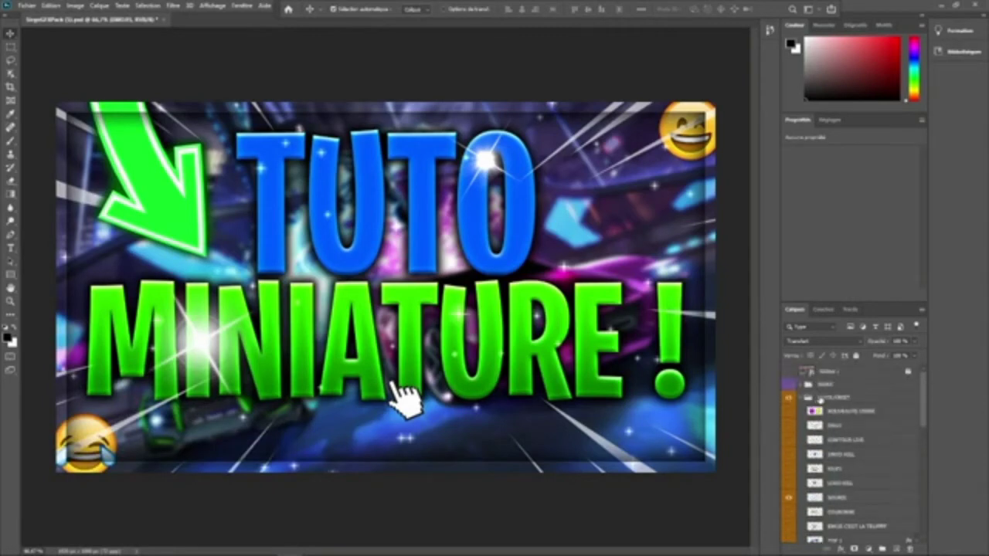
pyautogui.click(800, 400)
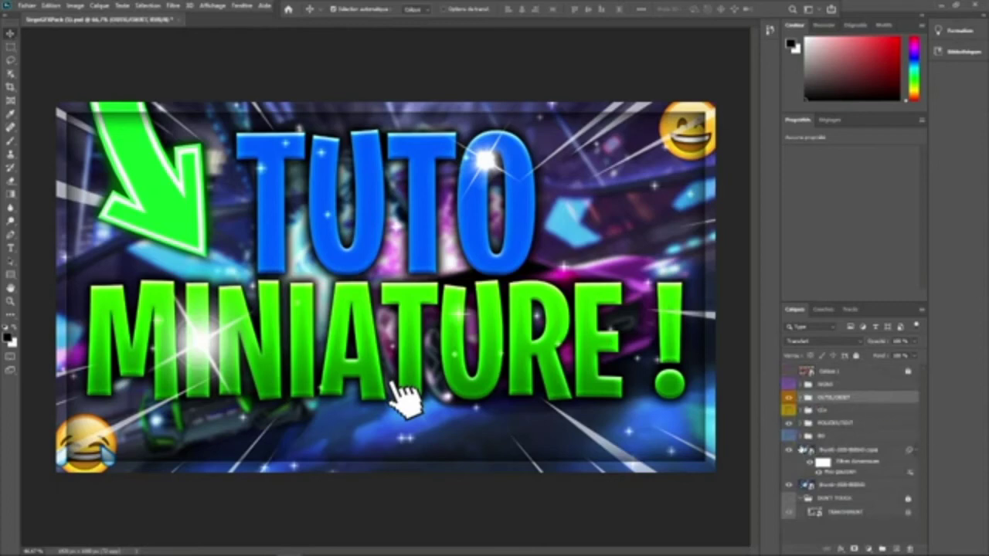
pyautogui.click(839, 453)
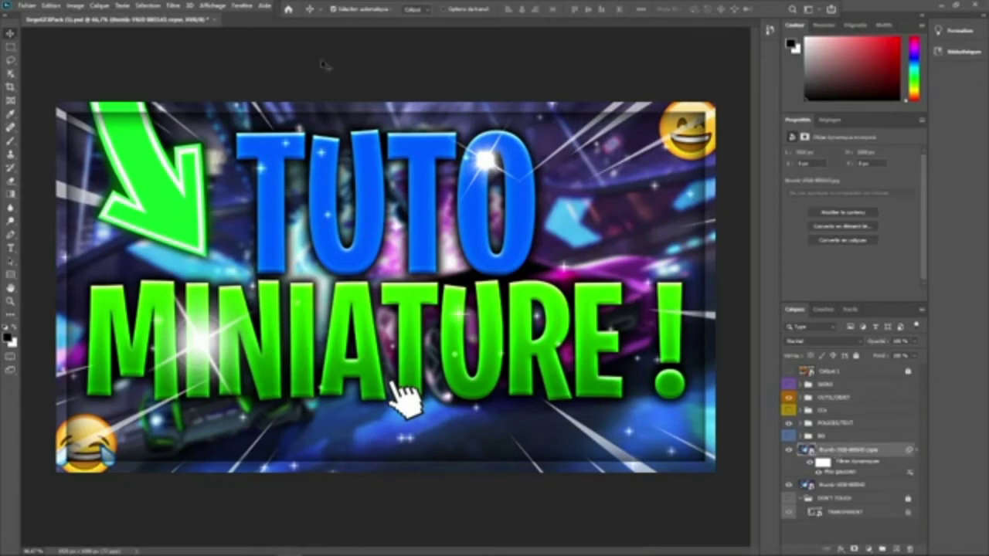
# Start embedding an image into the thumbnail and look through the Armes folder of the graphics pack on the desktop
pyautogui.click(27, 6)
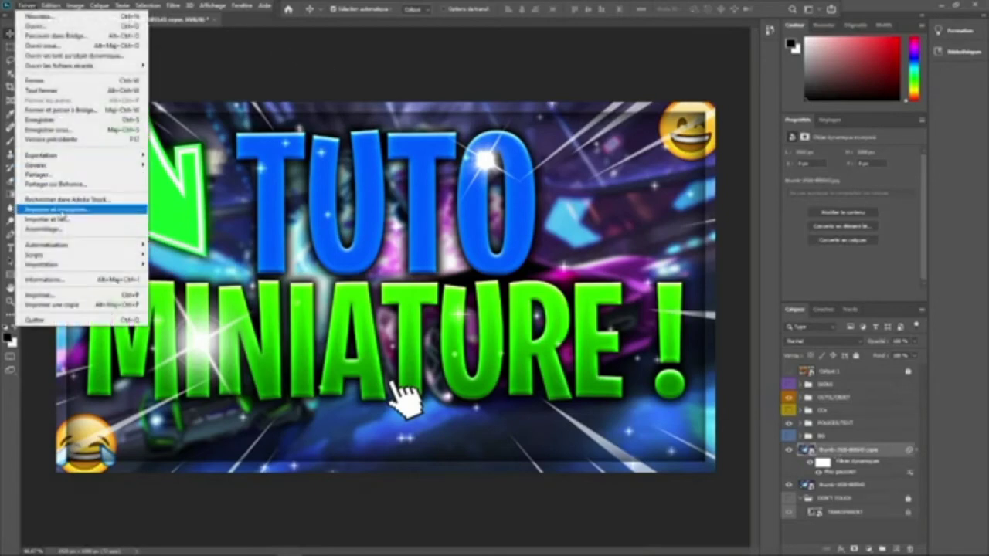
pyautogui.click(63, 208)
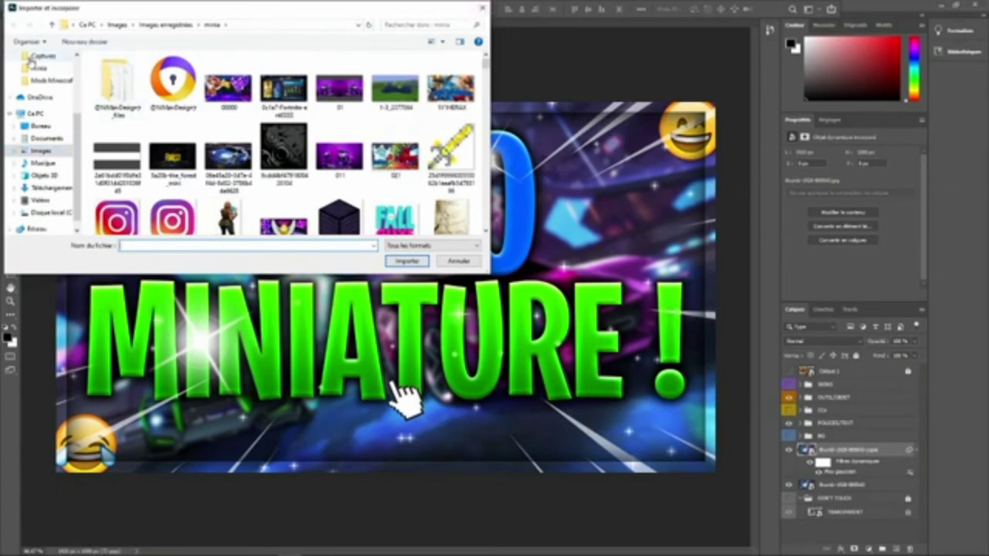
pyautogui.scroll(1, 41, 62)
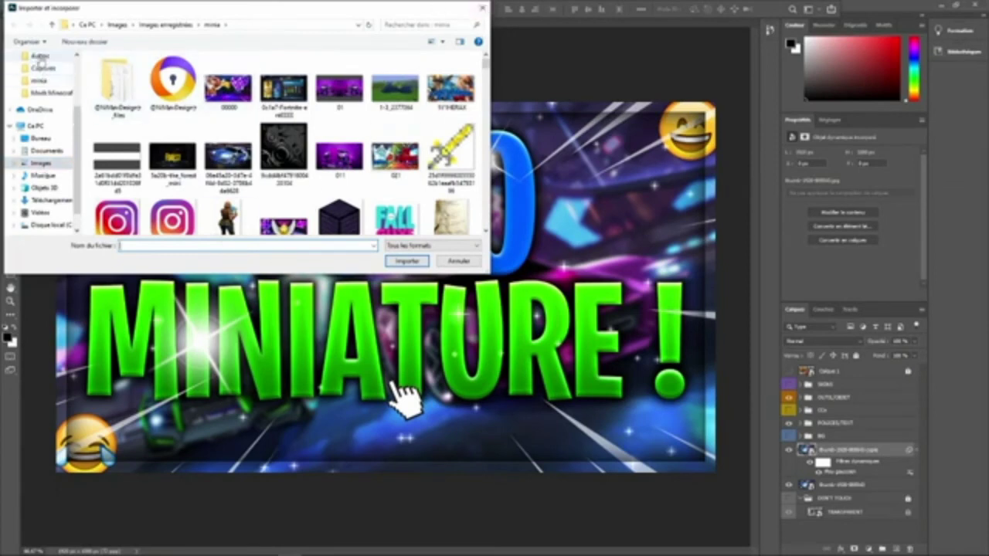
pyautogui.click(41, 140)
pyautogui.doubleClick(147, 83)
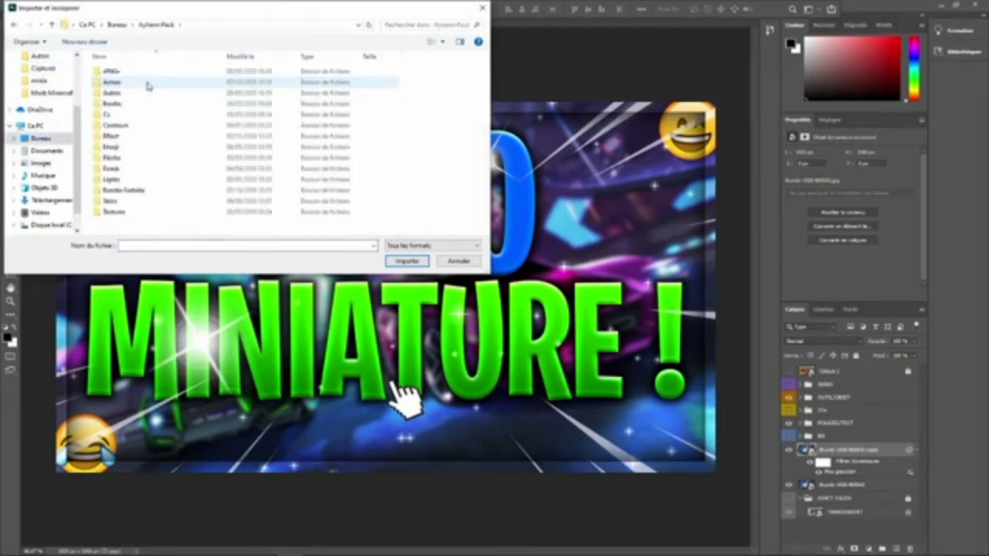
pyautogui.doubleClick(131, 83)
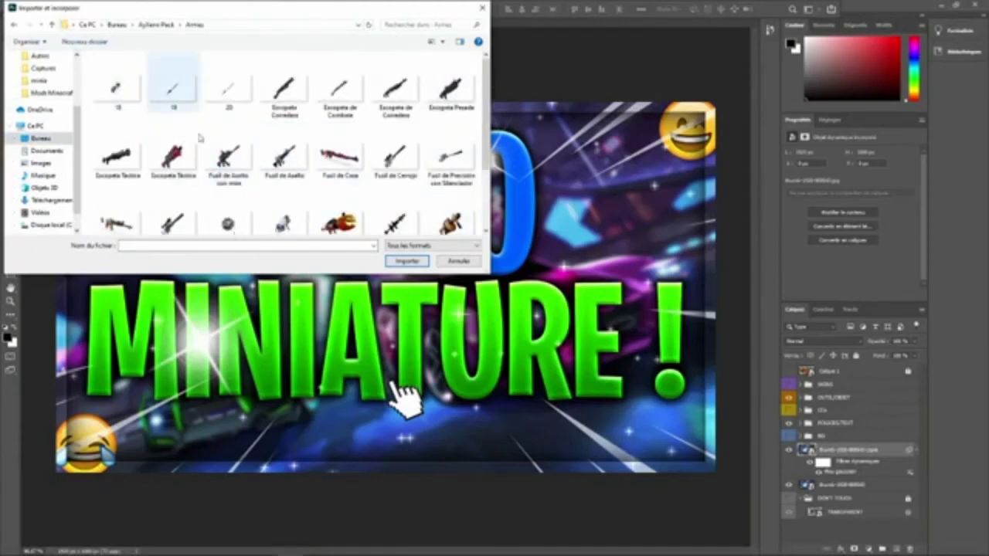
# Embed the Adobe Photoshop CC icon from the pack's Autres folder and position it in the thumbnail's upper-right corner
pyautogui.click(37, 141)
pyautogui.doubleClick(110, 87)
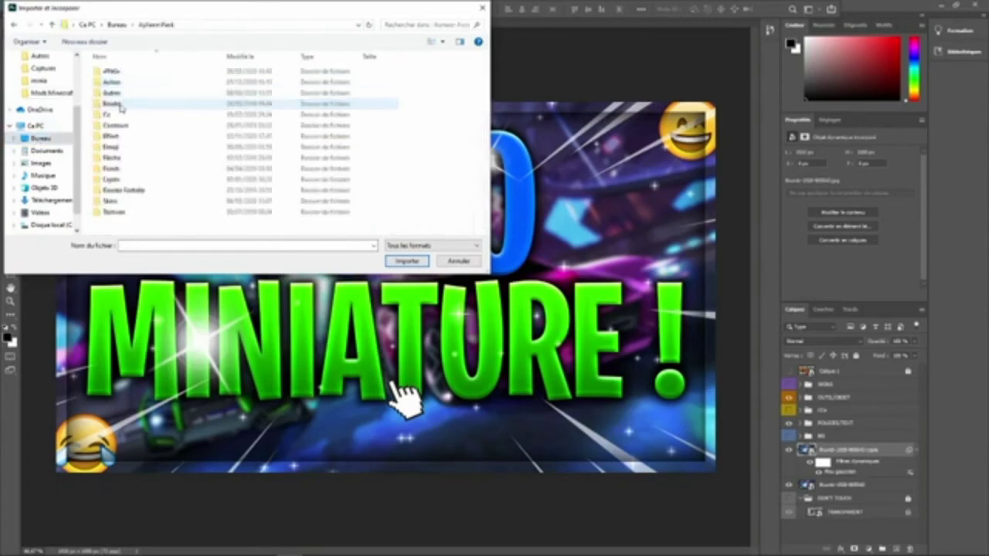
pyautogui.doubleClick(110, 93)
pyautogui.scroll(-2, 286, 143)
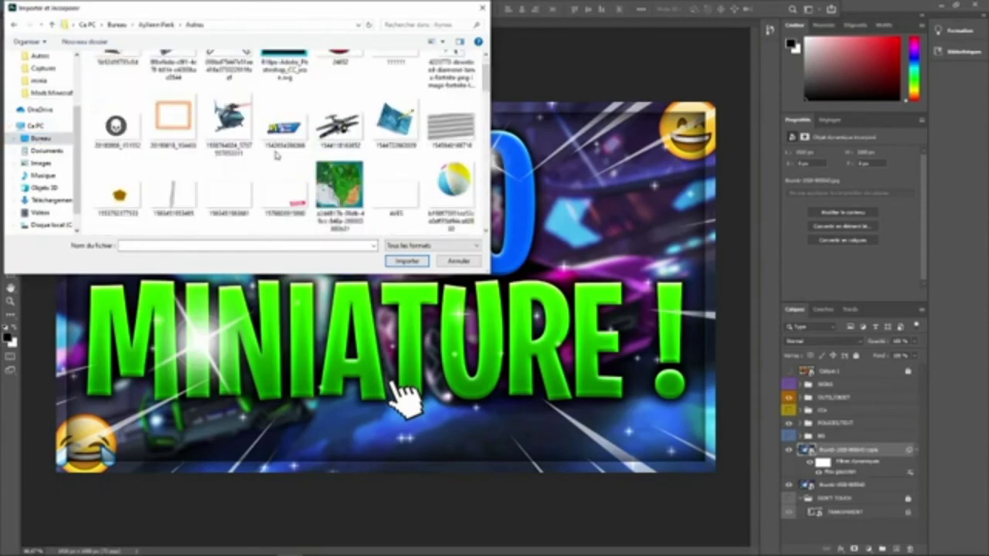
pyautogui.scroll(2, 340, 131)
pyautogui.click(283, 81)
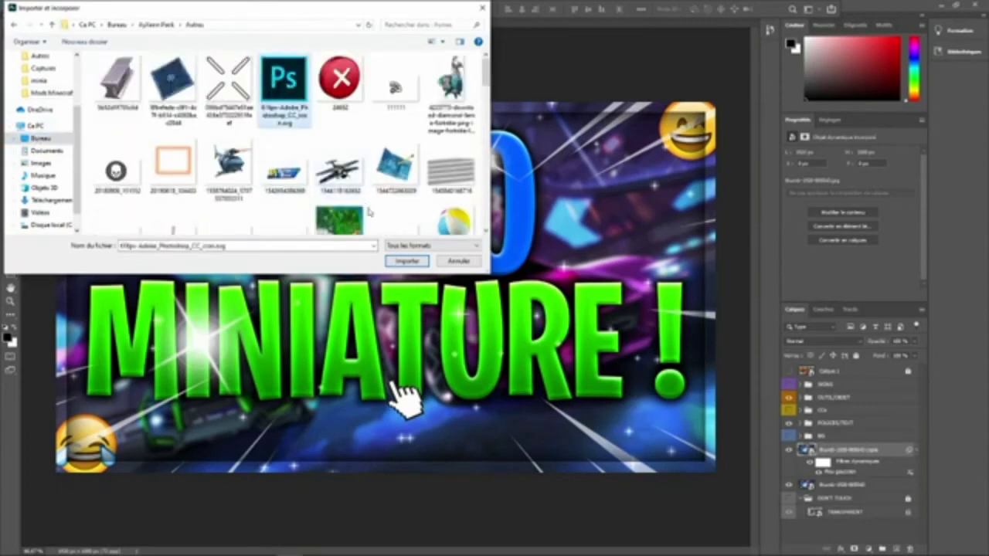
pyautogui.click(405, 261)
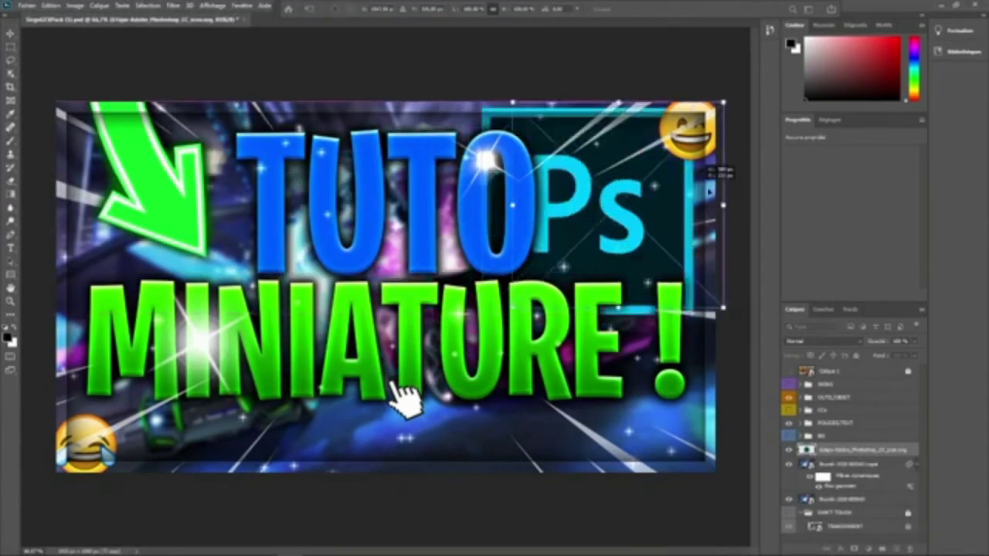
pyautogui.moveTo(693, 188); pyautogui.dragTo(691, 181)
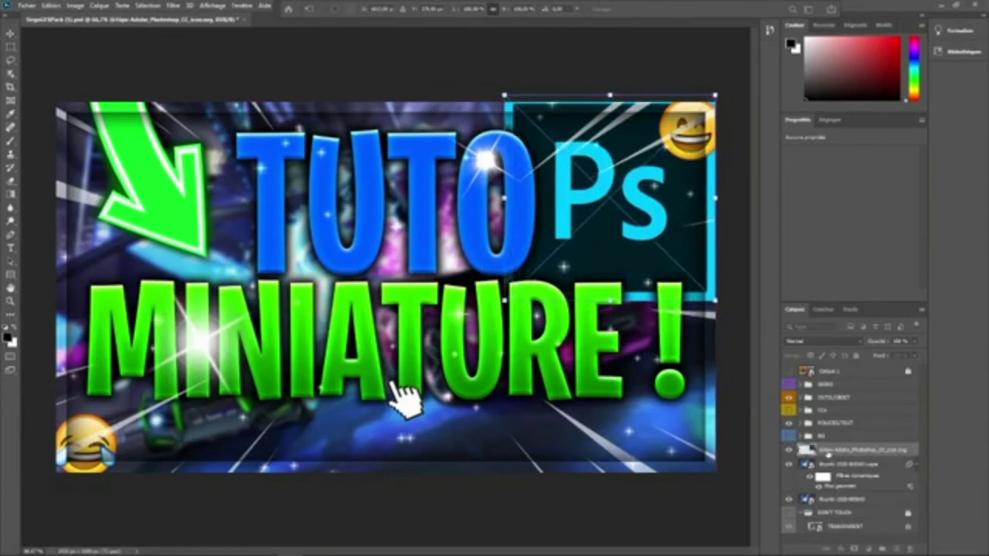
pyautogui.press('Return')
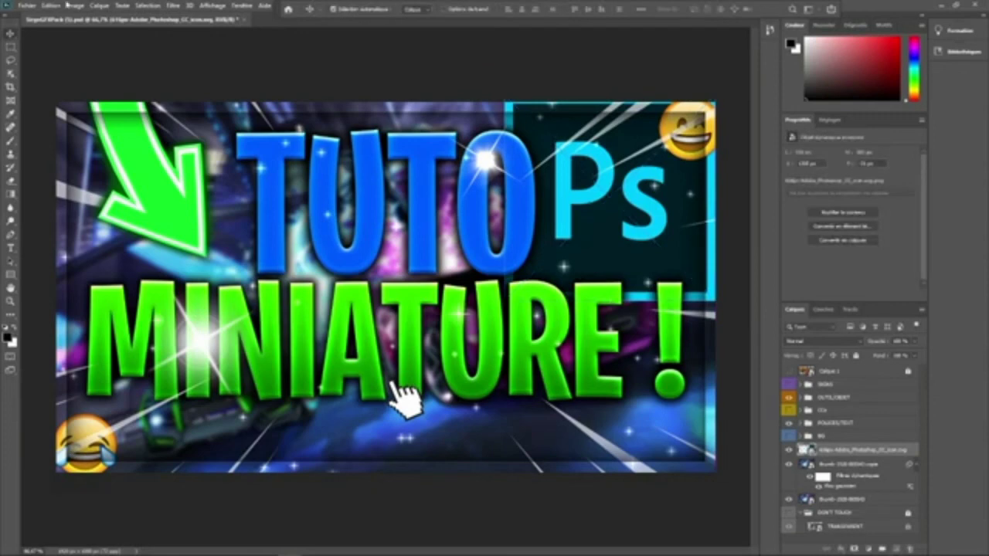
# Start embedding another image and look through the Autres folder for a second logo
pyautogui.click(29, 6)
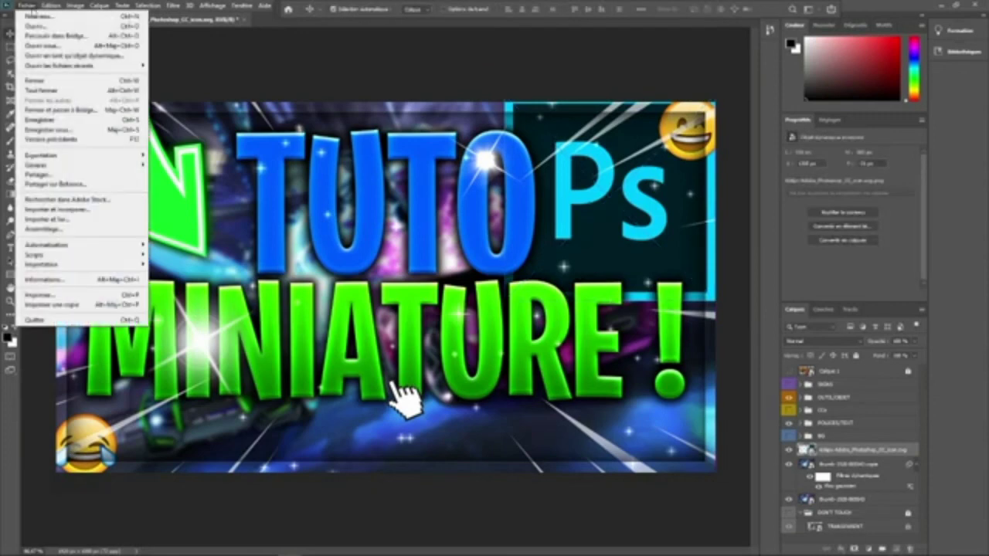
pyautogui.click(86, 209)
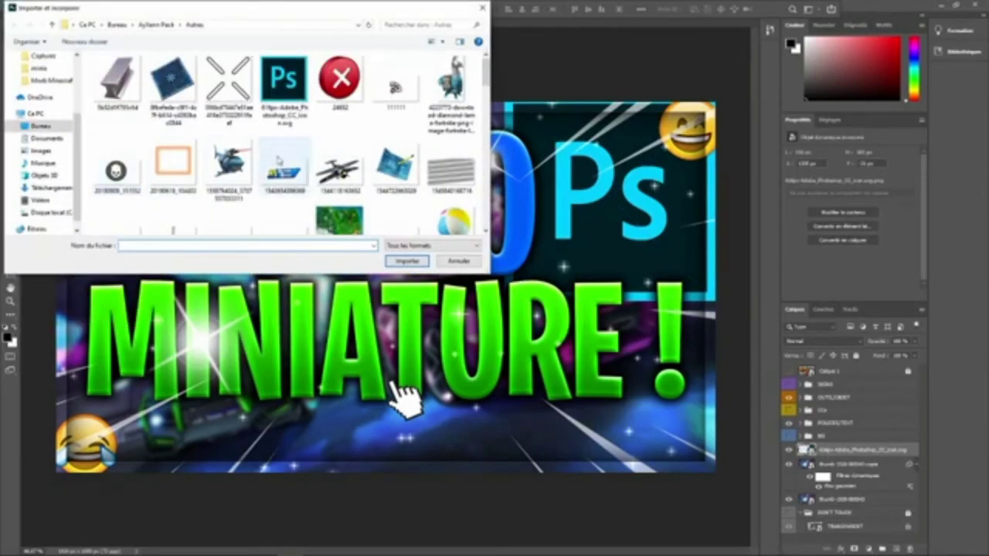
pyautogui.scroll(-5, 294, 160)
pyautogui.scroll(-2, 295, 160)
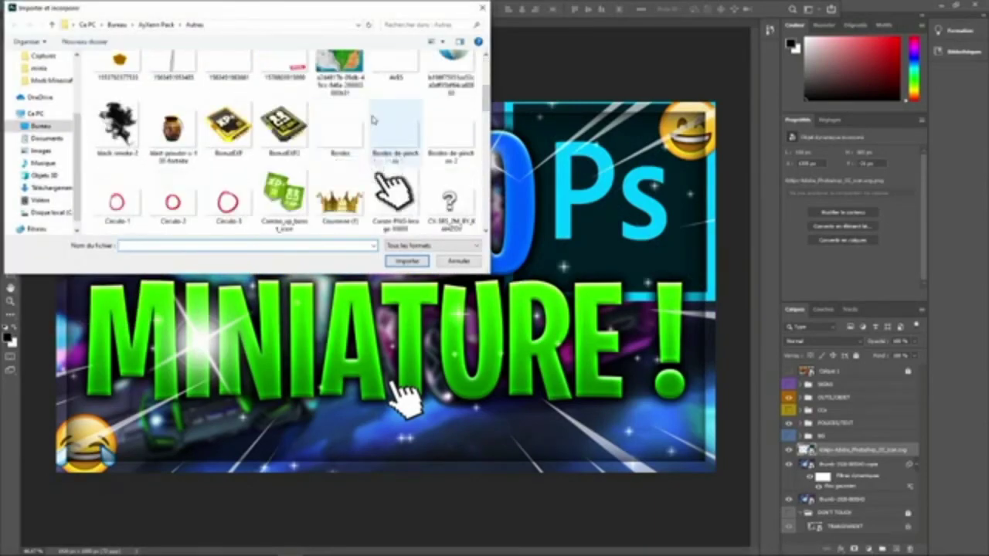
pyautogui.scroll(-2, 373, 117)
pyautogui.scroll(-6, 371, 139)
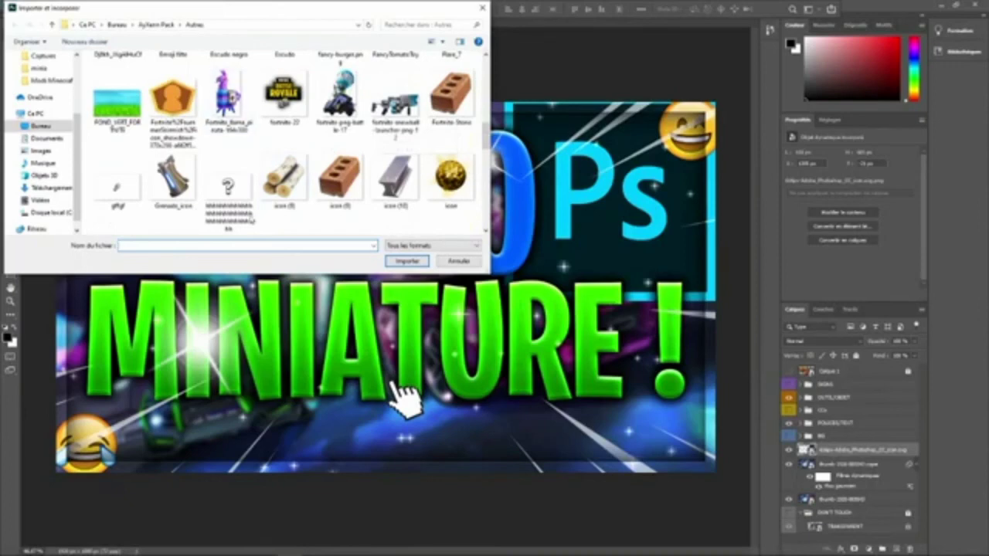
pyautogui.scroll(-2, 394, 124)
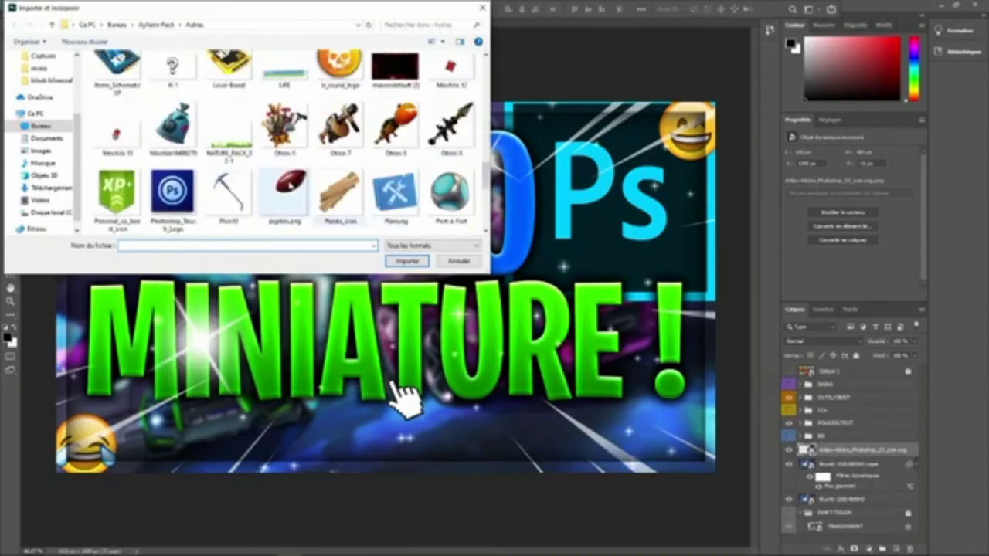
pyautogui.scroll(-2, 380, 157)
pyautogui.scroll(-1, 379, 139)
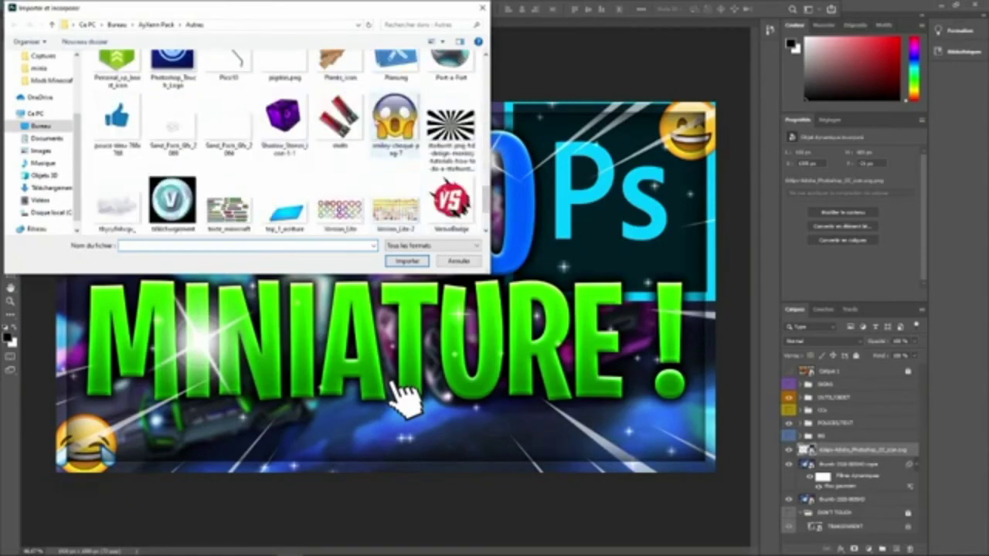
pyautogui.click(378, 118)
pyautogui.scroll(-1, 232, 154)
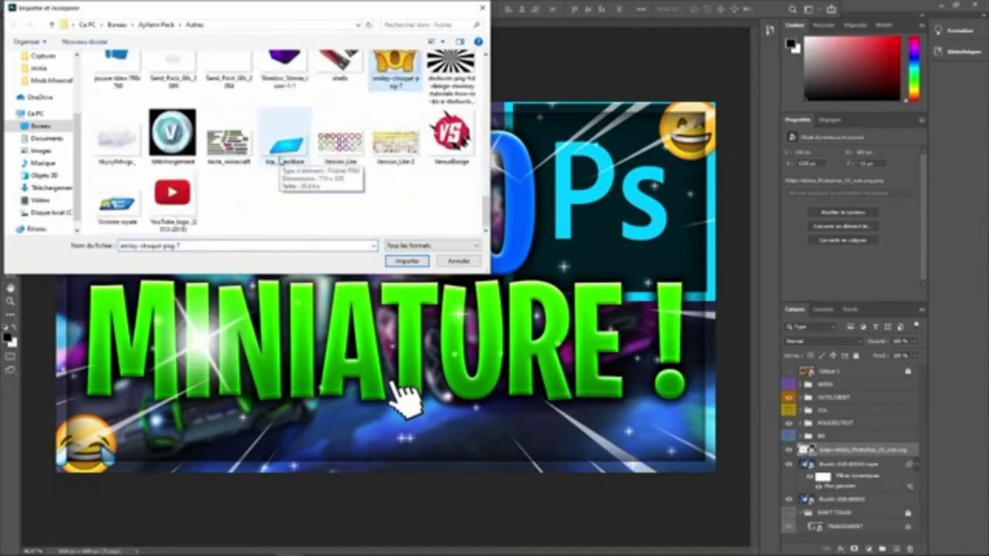
# Embed the YouTube logo (2013-2015) and position it behind the title, beside the tip of the green arrow
pyautogui.click(174, 197)
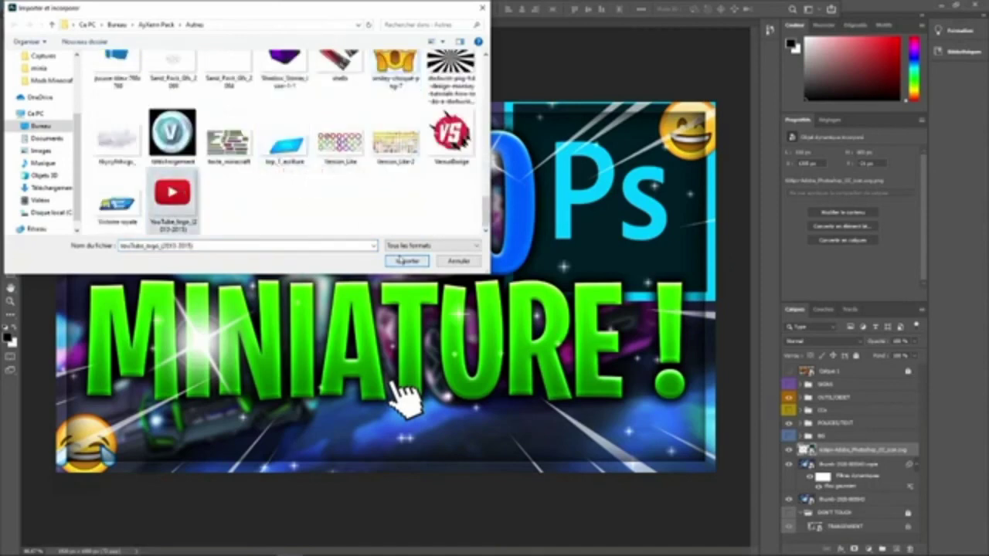
pyautogui.click(404, 260)
pyautogui.moveTo(386, 259); pyautogui.dragTo(235, 259)
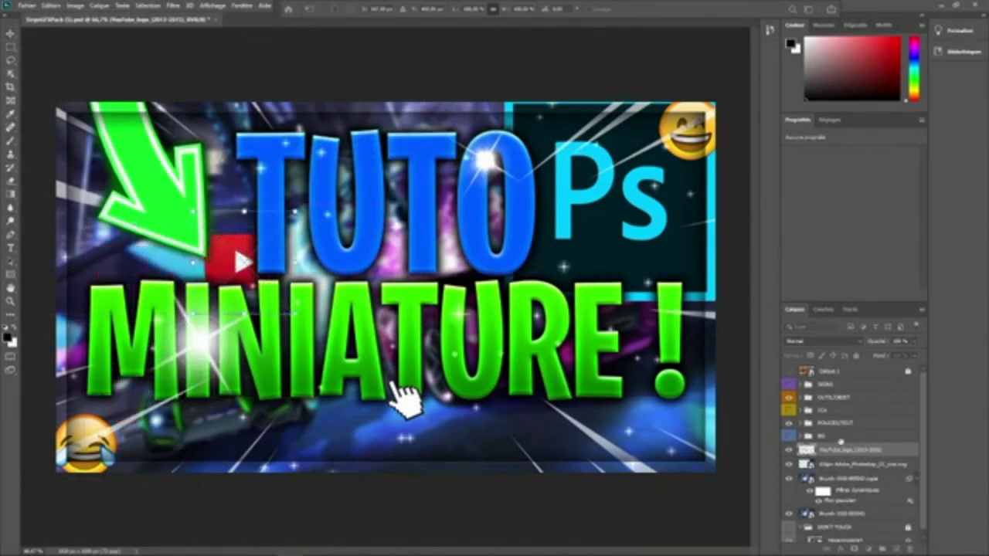
pyautogui.press('Return')
# Start saving the thumbnail under a new file on the computer, with PNG as the file format
pyautogui.click(26, 6)
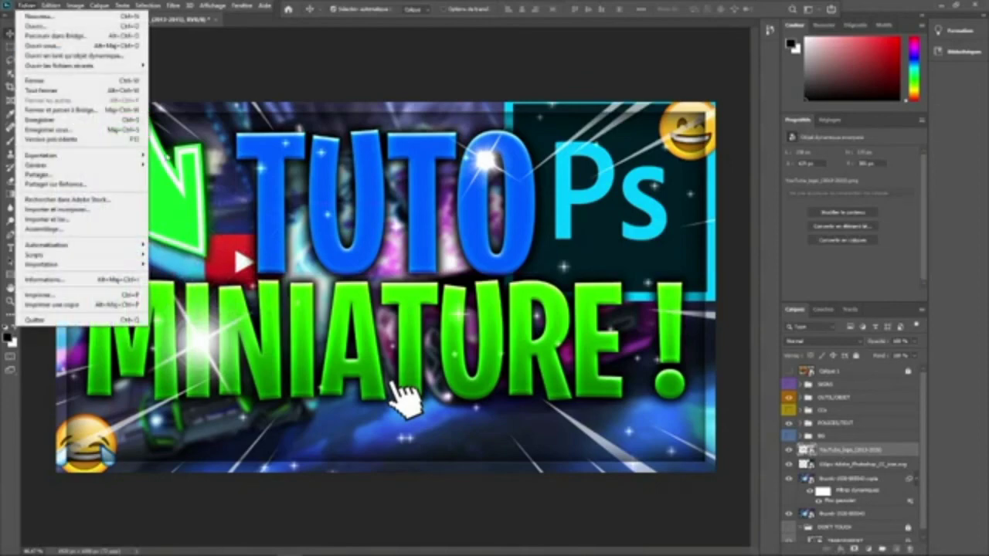
pyautogui.click(48, 130)
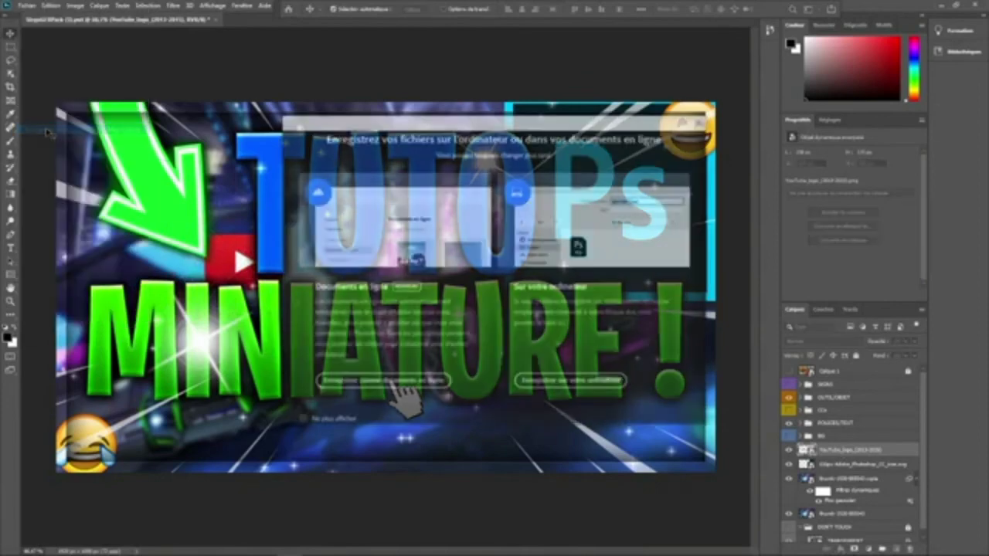
pyautogui.click(615, 392)
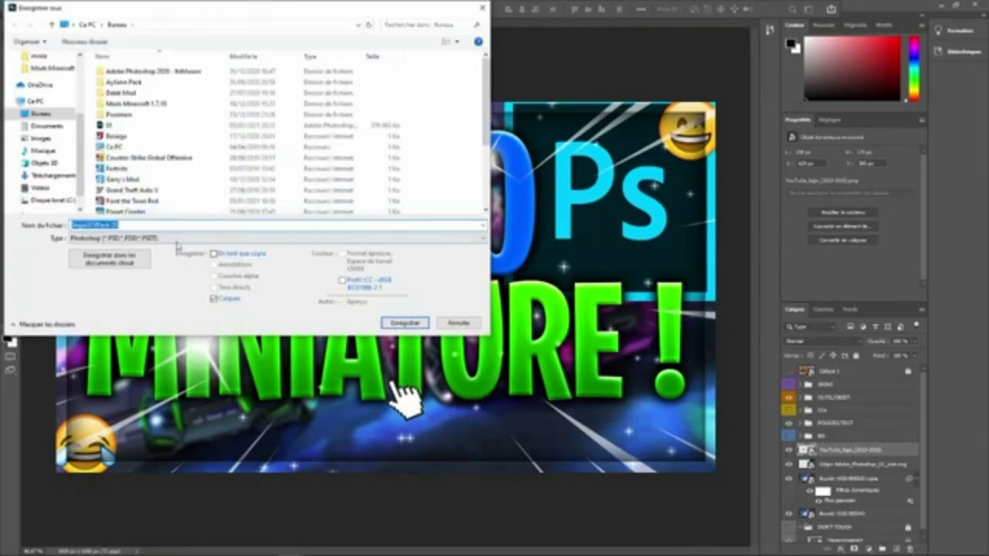
pyautogui.click(193, 238)
pyautogui.click(394, 372)
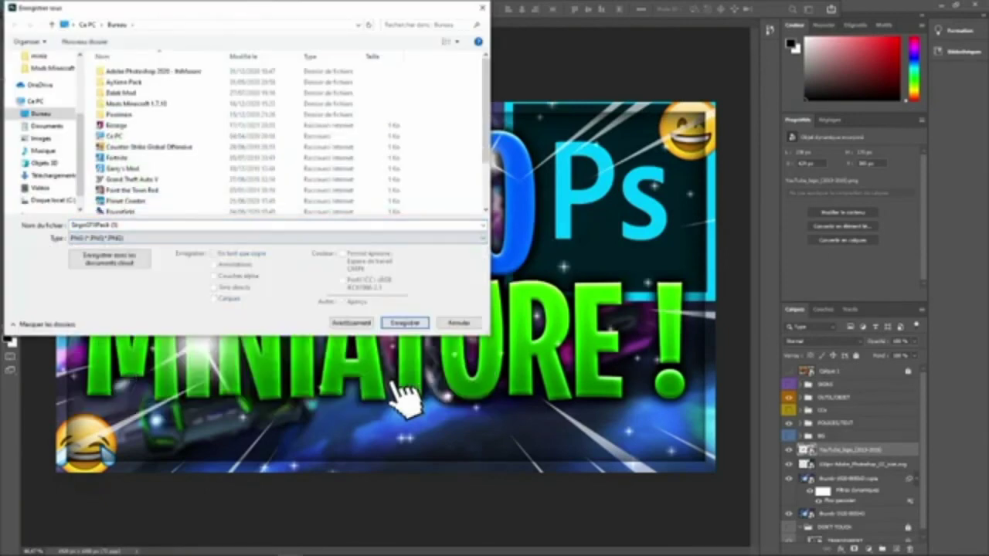
# Save the PNG as TUTO MINIA in the minia folder inside Images > Images enregistrées
pyautogui.click(40, 138)
pyautogui.doubleClick(234, 82)
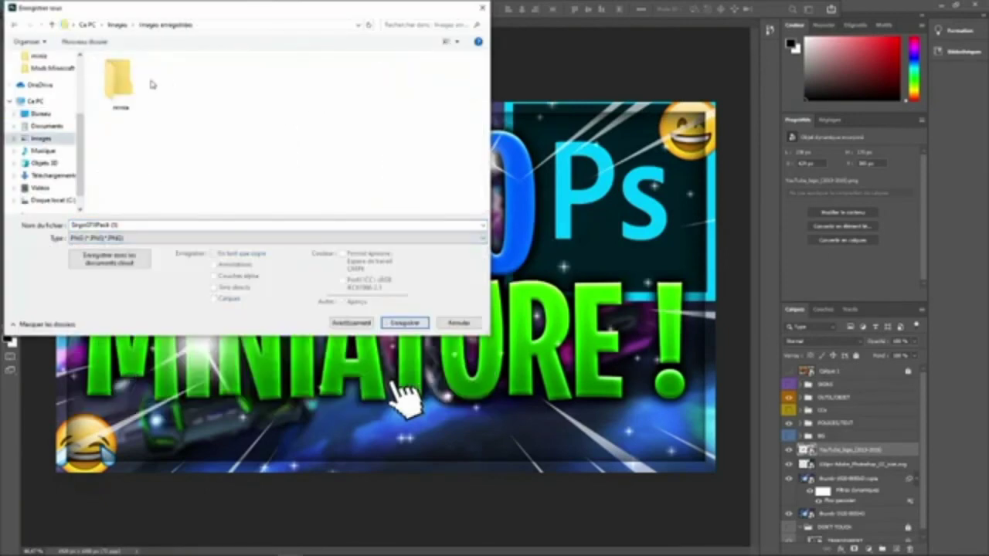
pyautogui.click(133, 85)
pyautogui.doubleClick(133, 85)
pyautogui.click(156, 226)
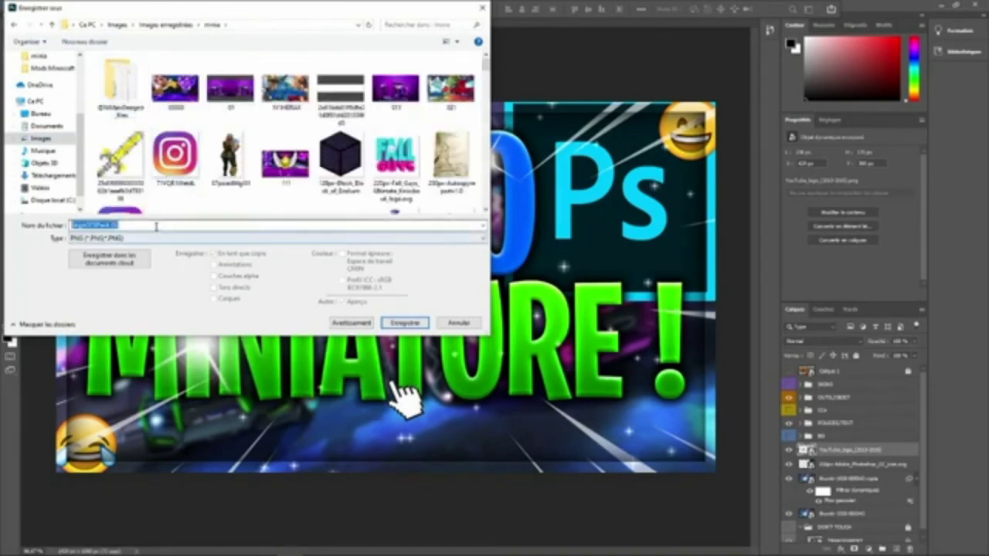
pyautogui.press('BackSpace')
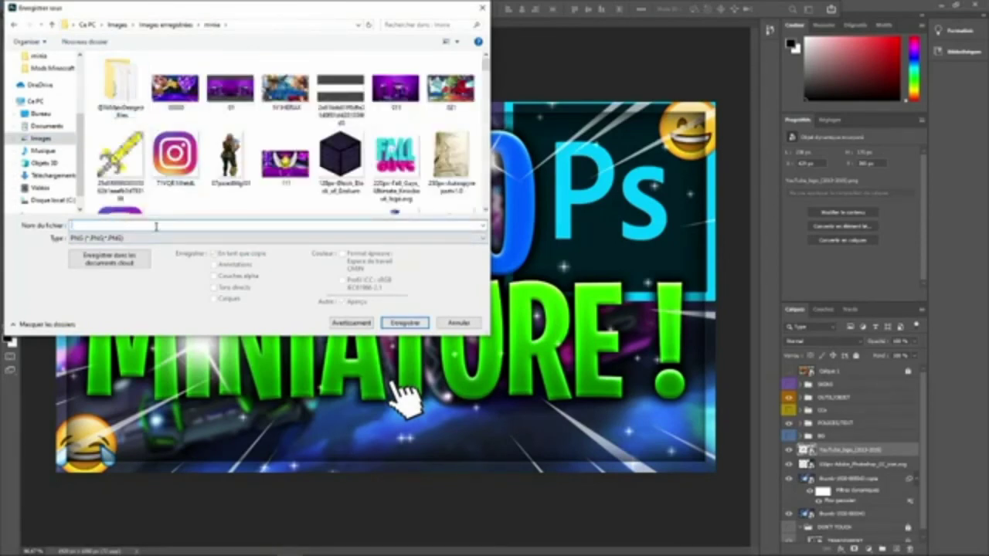
pyautogui.write('TUTO MINIA')
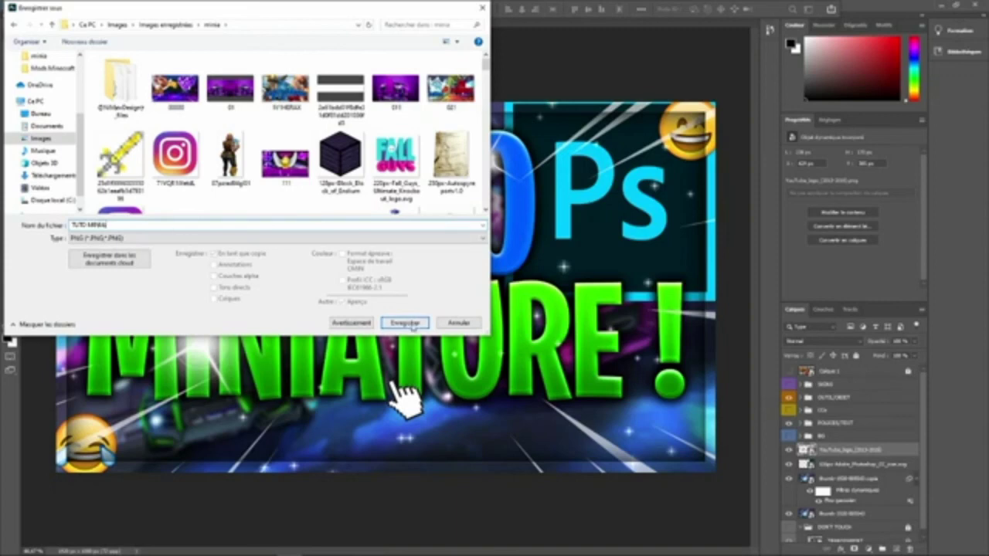
pyautogui.click(412, 324)
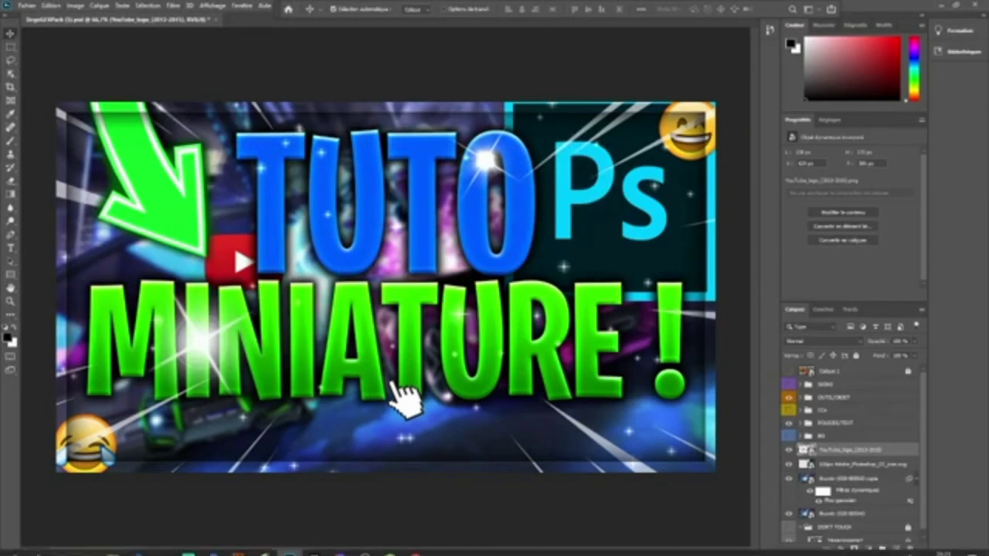
pyautogui.moveTo(447, 543)
pyautogui.moveTo(365, 547)
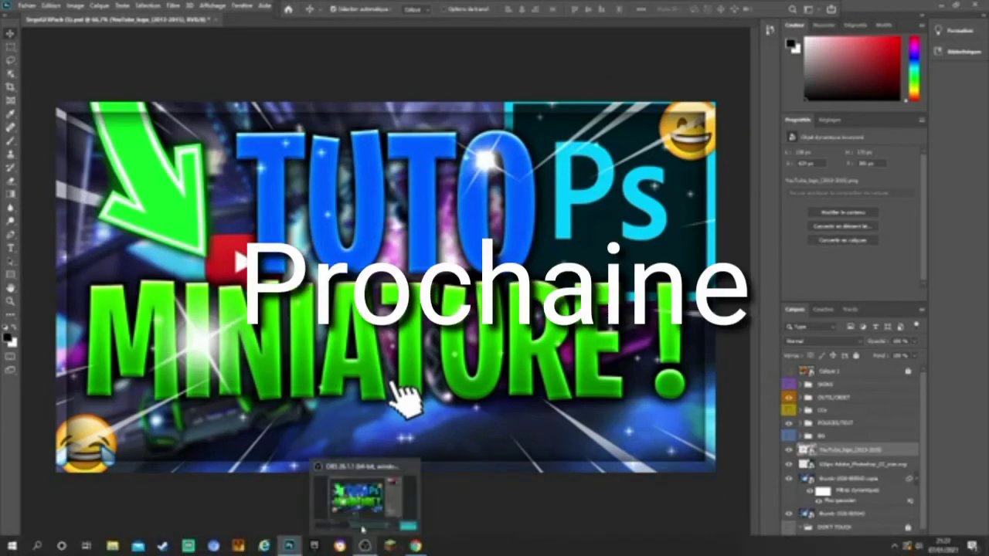